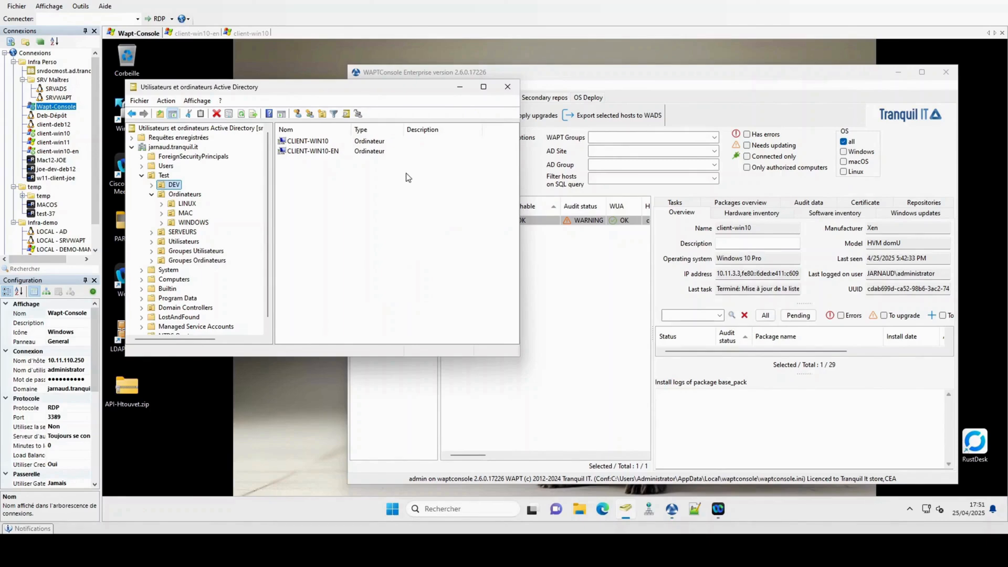
Step: Bring the WAPT console to the front and open its Tools menu
{"action": "left_click", "coordinate": [553, 78]}
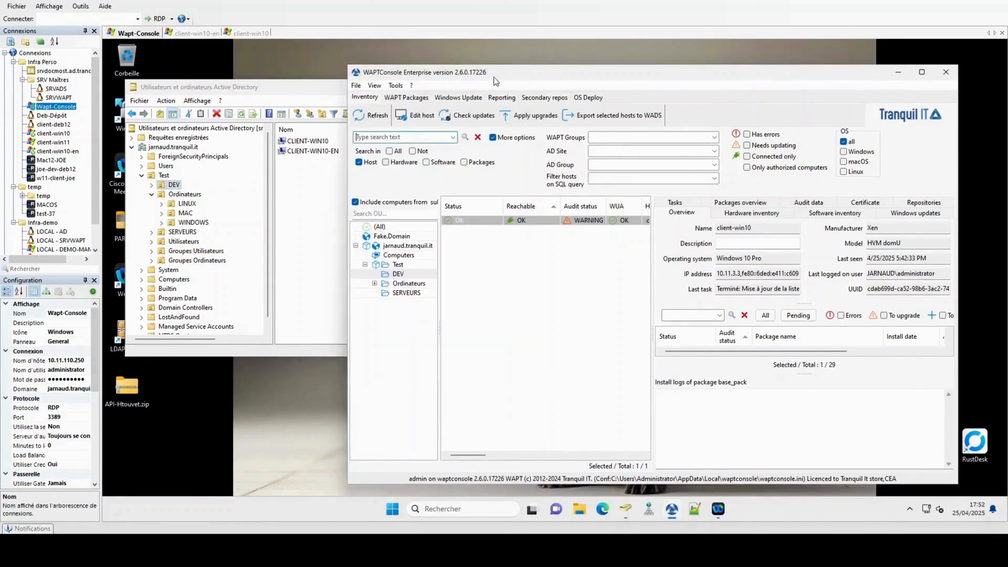
{"action": "left_click", "coordinate": [396, 85]}
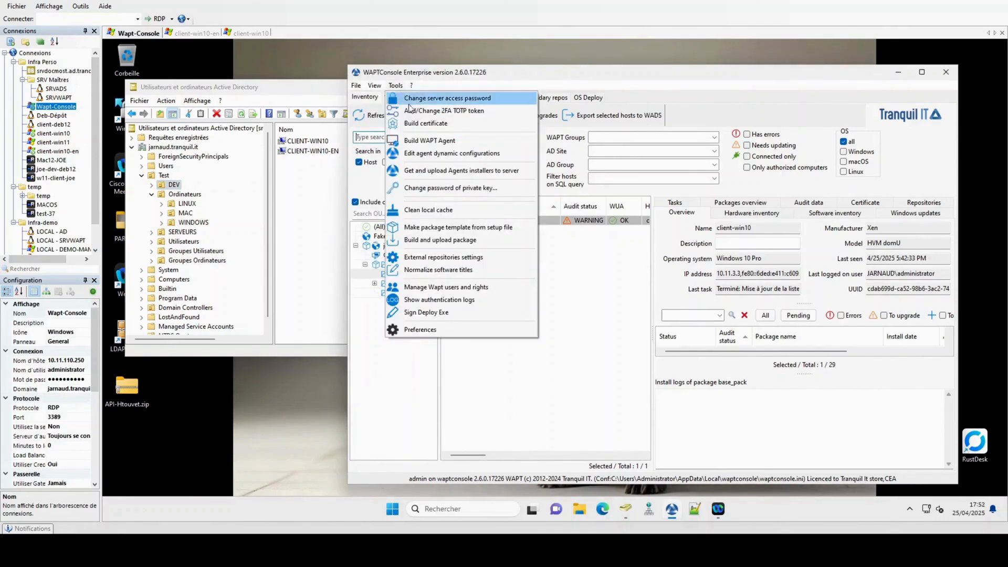
Step: Build the WAPT agent with the waptupgrade package maturity set to DEV
{"action": "left_click", "coordinate": [420, 141]}
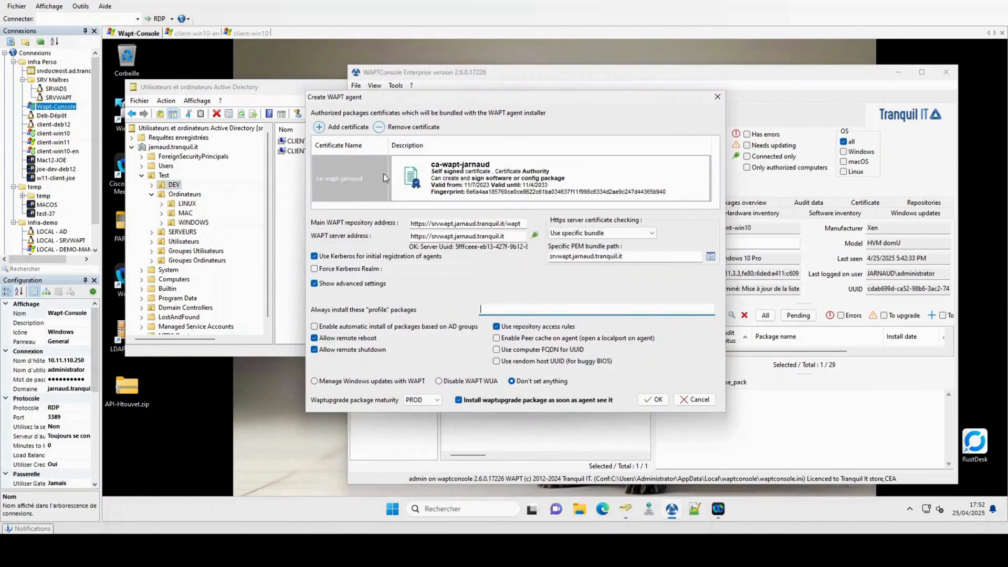
{"action": "left_click", "coordinate": [434, 401]}
{"action": "left_click", "coordinate": [420, 410]}
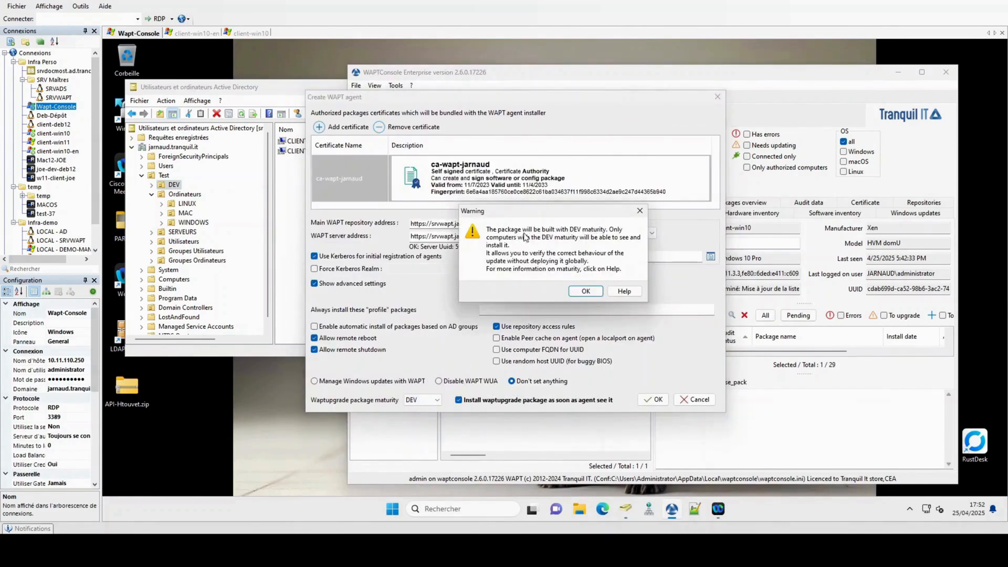
{"action": "left_click", "coordinate": [585, 292]}
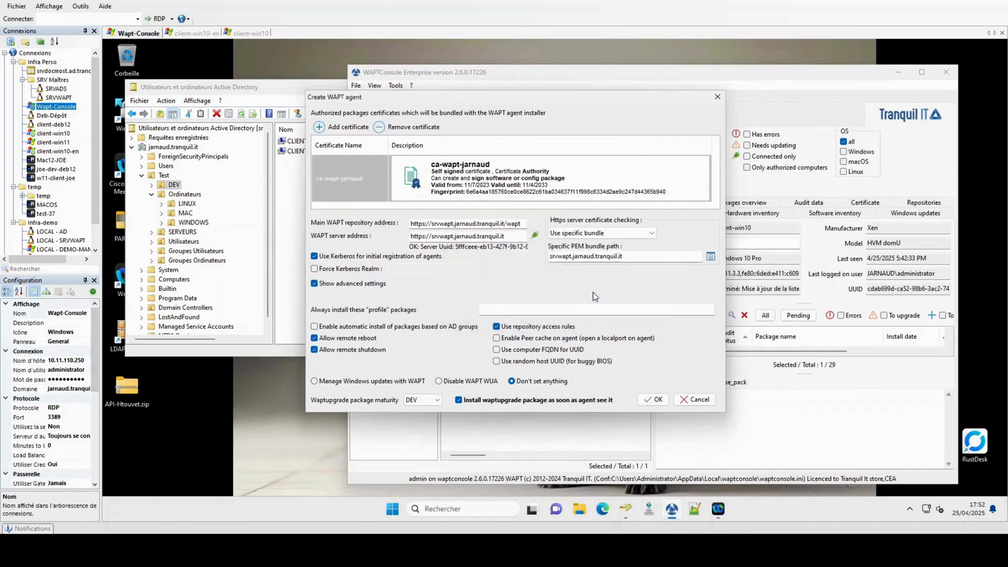
{"action": "left_click", "coordinate": [653, 400]}
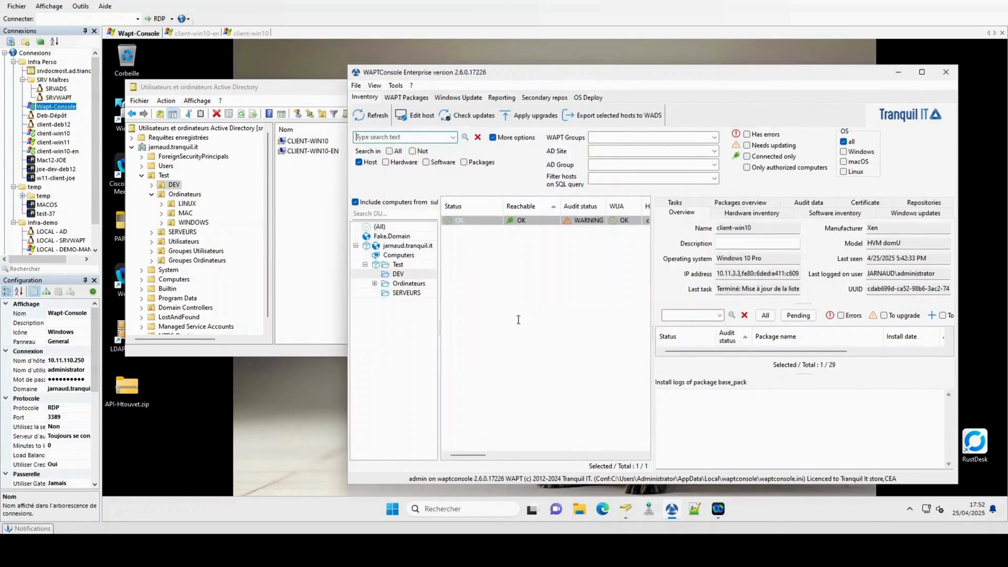
Step: Add the Windows DEV,PROD tis-waptupgrade package as a DEV OU package dependency and upload it
{"action": "right_click", "coordinate": [409, 274]}
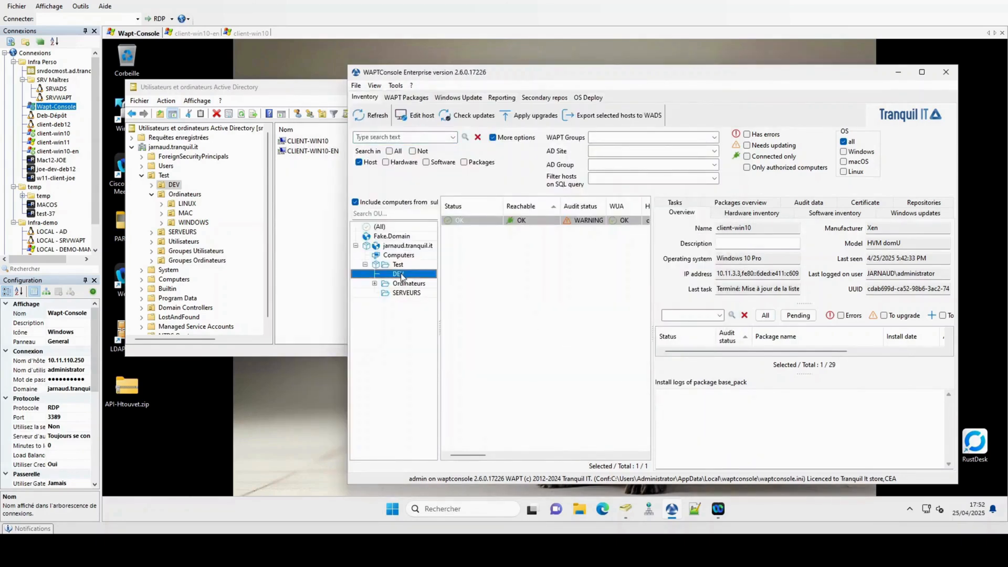
{"action": "left_click", "coordinate": [445, 281]}
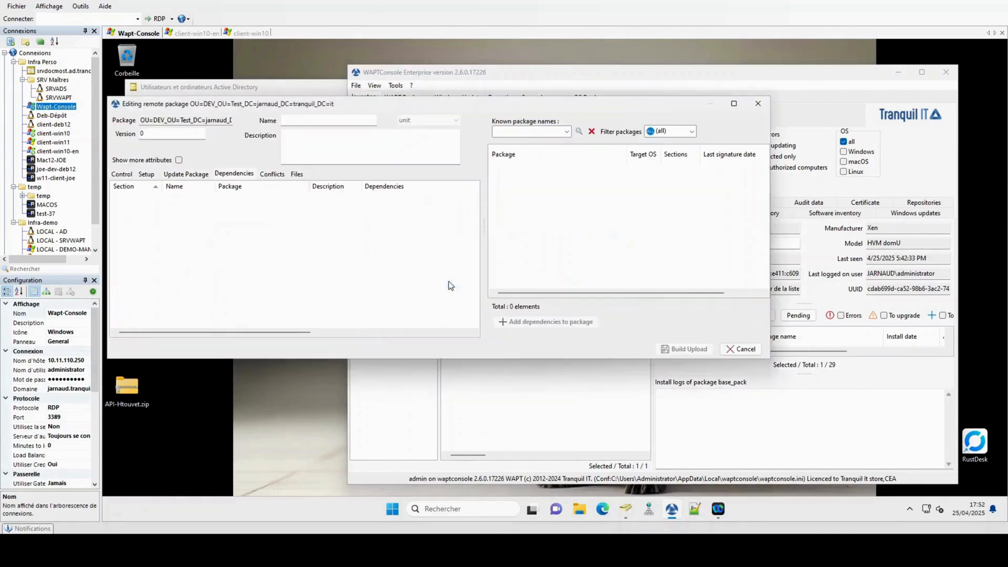
{"action": "type", "text": "wapt"}
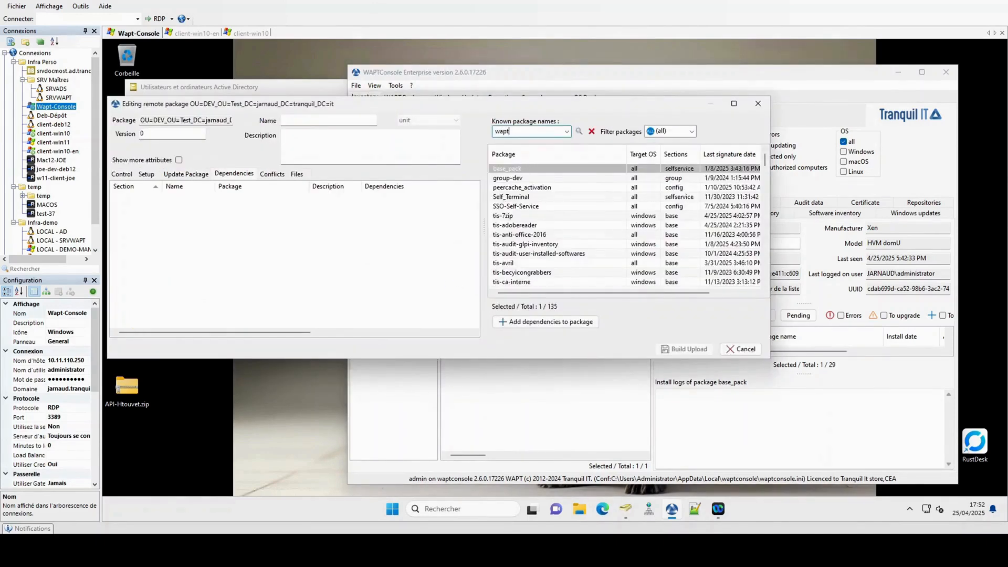
{"action": "type", "text": "upgrade"}
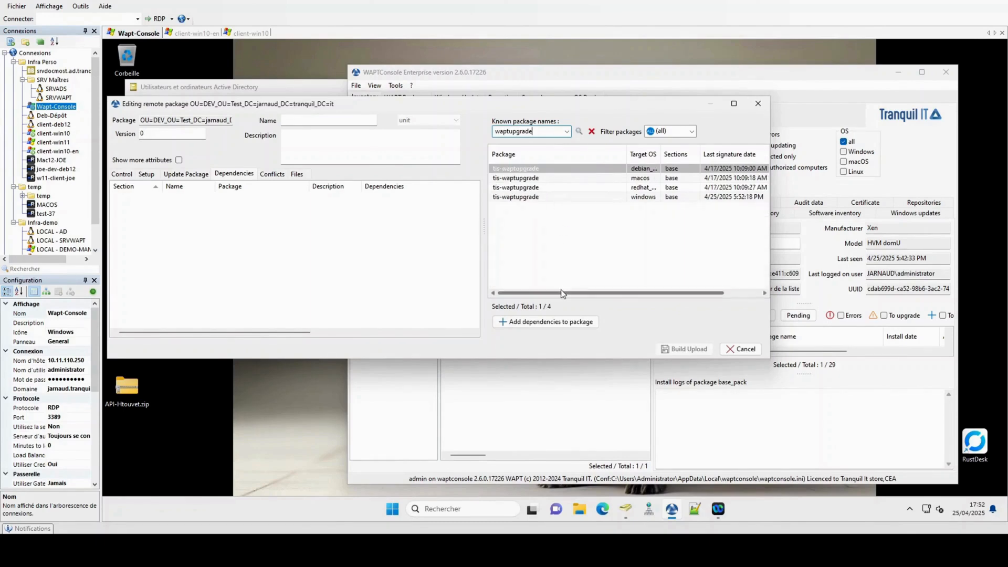
{"action": "left_click_drag", "start_coordinate": [562, 292], "coordinate": [635, 285]}
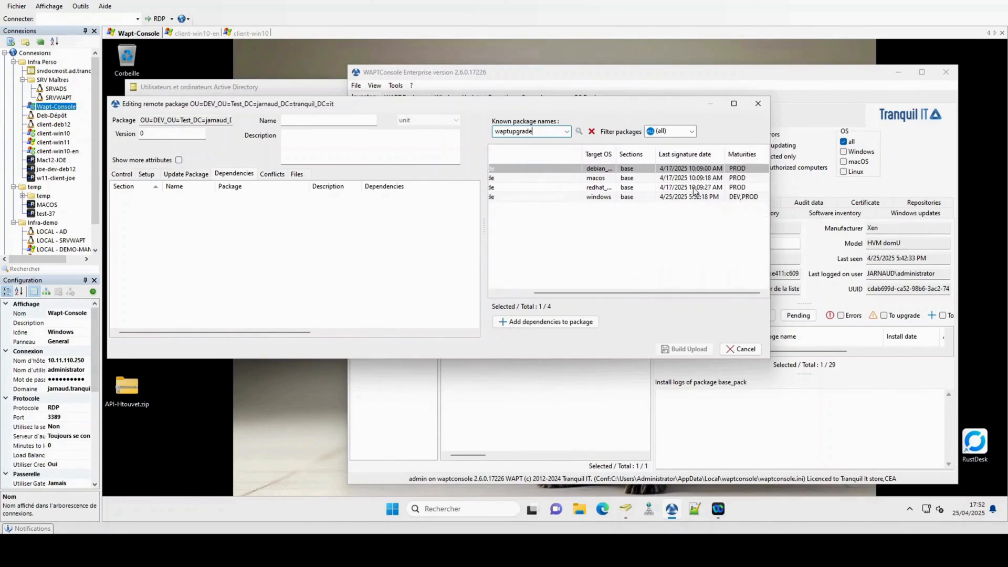
{"action": "left_click", "coordinate": [746, 197]}
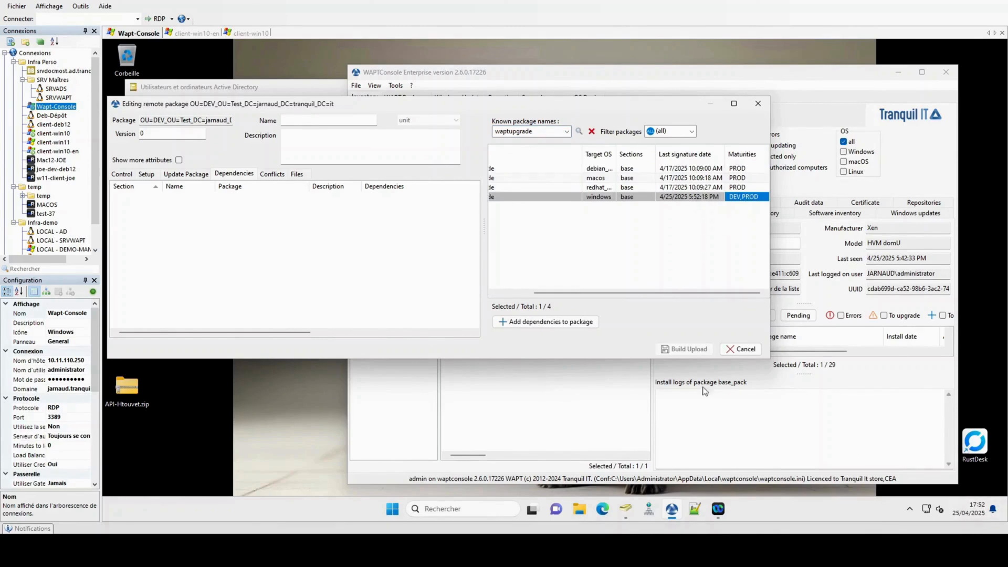
{"action": "left_click", "coordinate": [588, 322]}
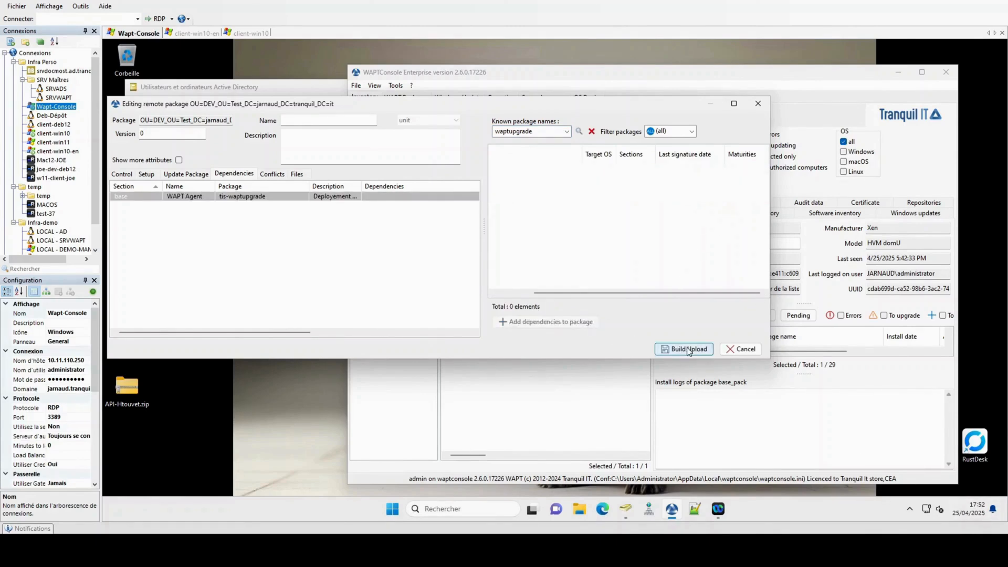
{"action": "left_click", "coordinate": [688, 350]}
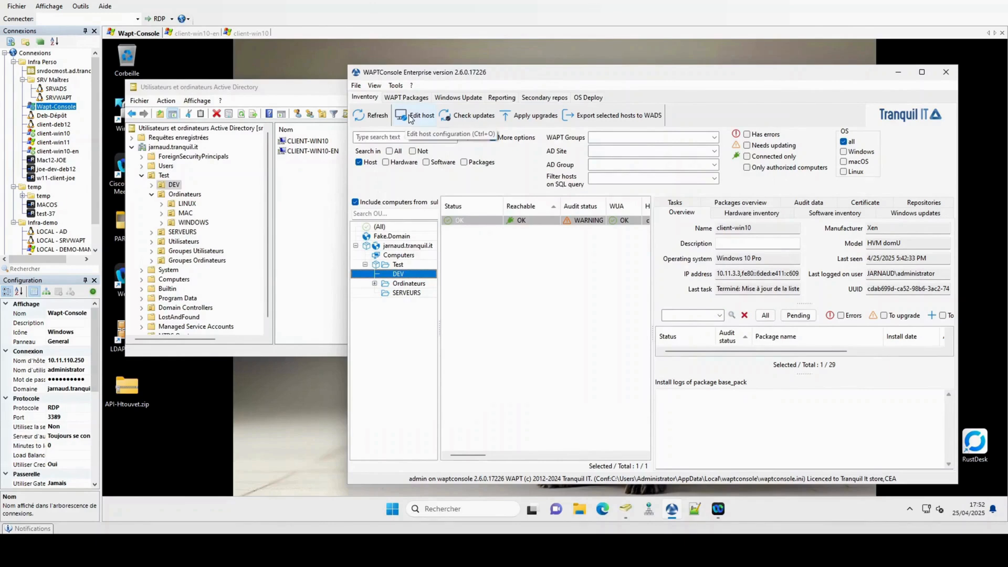
Step: Create a new agent dynamic configuration named Dev-Windows
{"action": "left_click", "coordinate": [397, 86]}
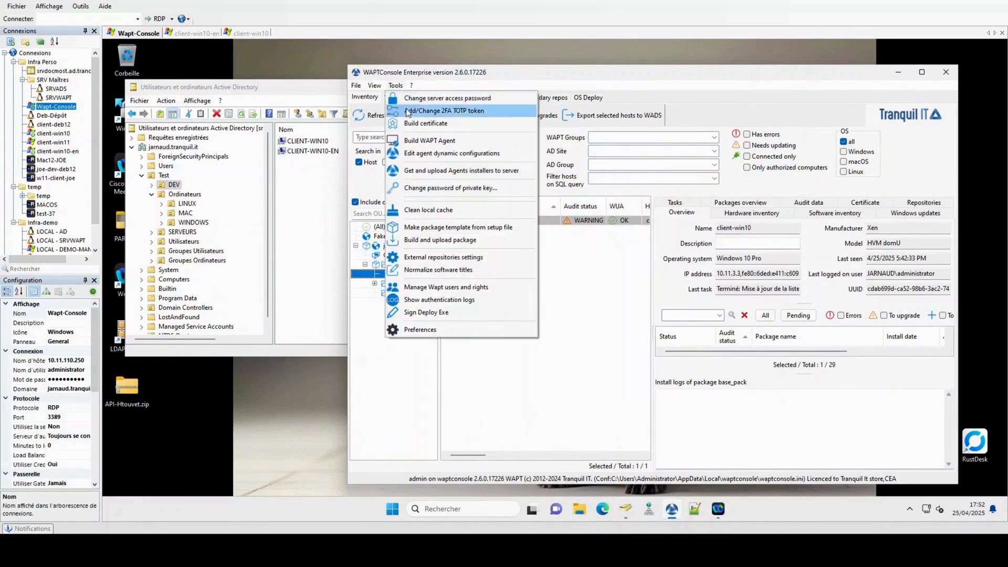
{"action": "left_click", "coordinate": [429, 154]}
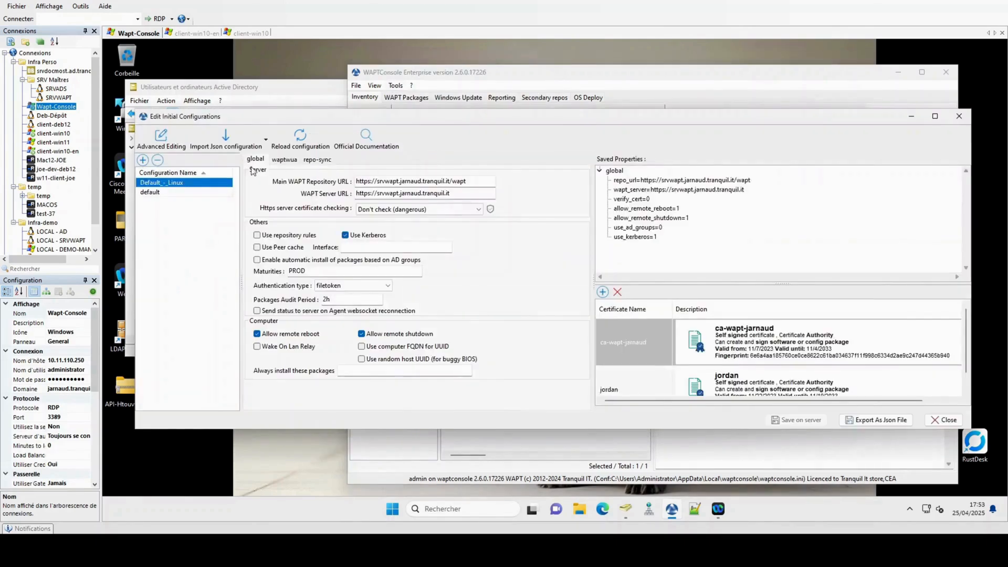
{"action": "left_click", "coordinate": [142, 160]}
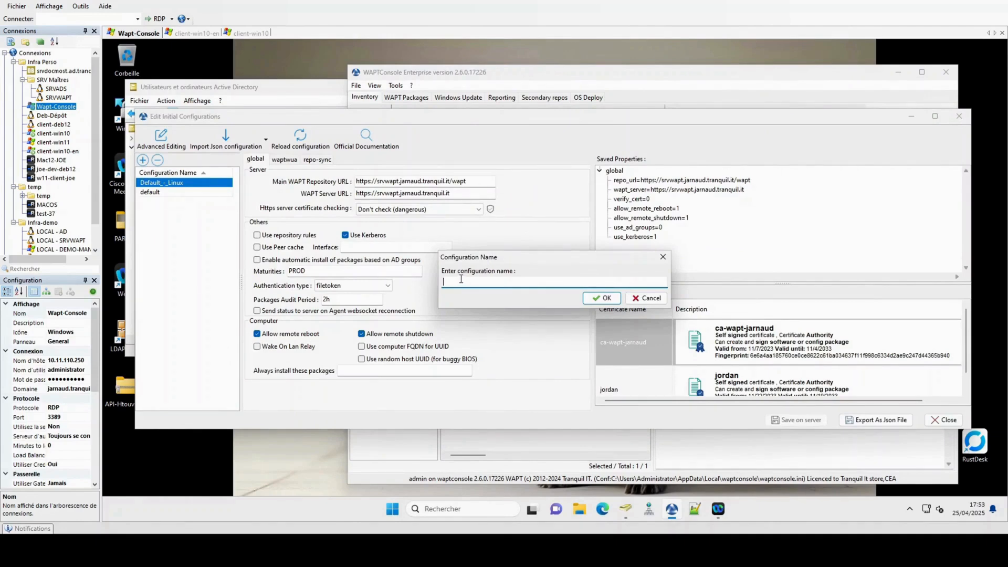
{"action": "type", "text": "Dev-Windows"}
{"action": "left_click", "coordinate": [600, 299]}
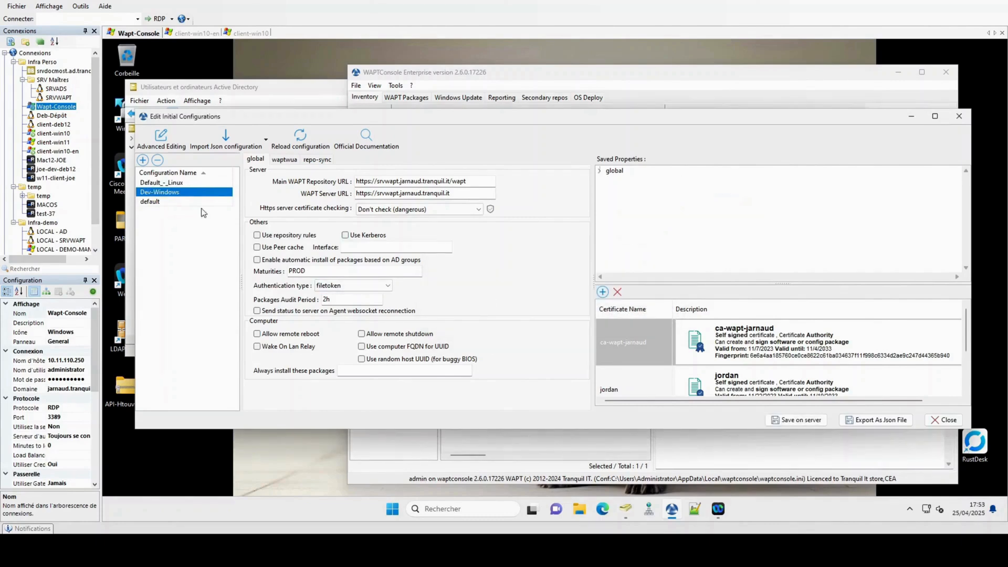
Step: Set the Dev-Windows maturities to PROD,DEV and save it on the server
{"action": "left_click", "coordinate": [326, 269]}
{"action": "type", "text": ",DEV"}
{"action": "left_click", "coordinate": [599, 171]}
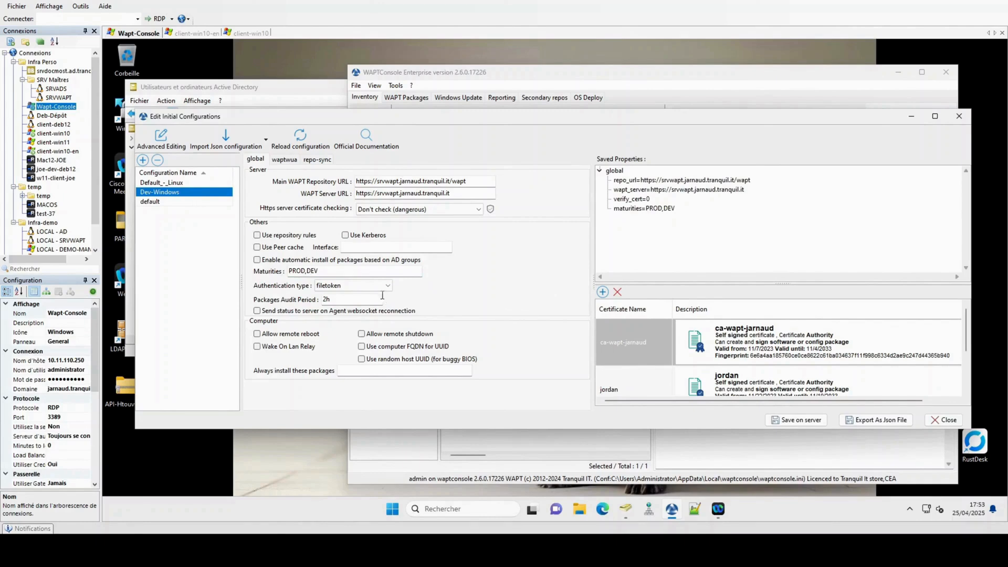
{"action": "scroll", "coordinate": [745, 356], "scroll_direction": "down", "scroll_amount": 2}
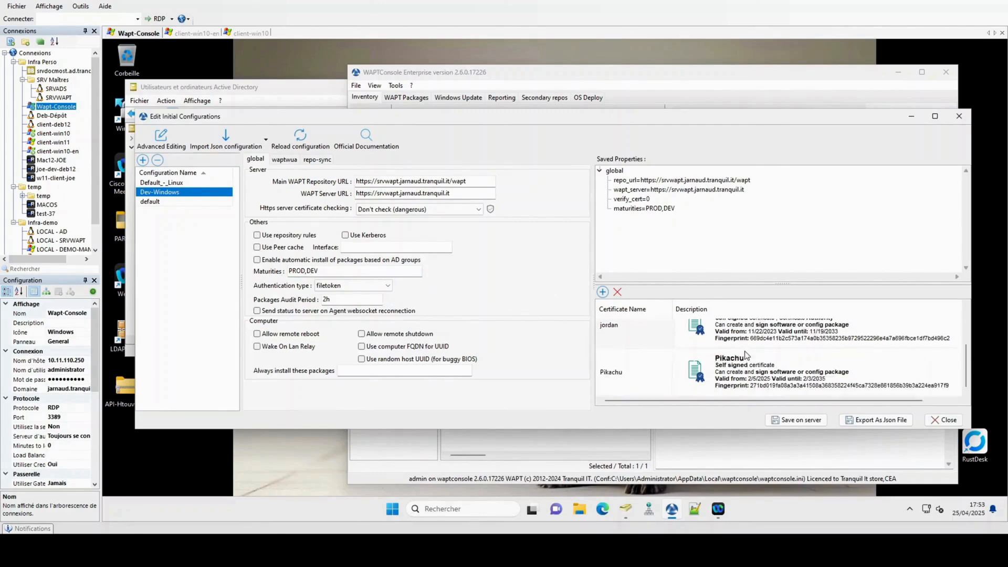
{"action": "scroll", "coordinate": [745, 356], "scroll_direction": "up", "scroll_amount": 2}
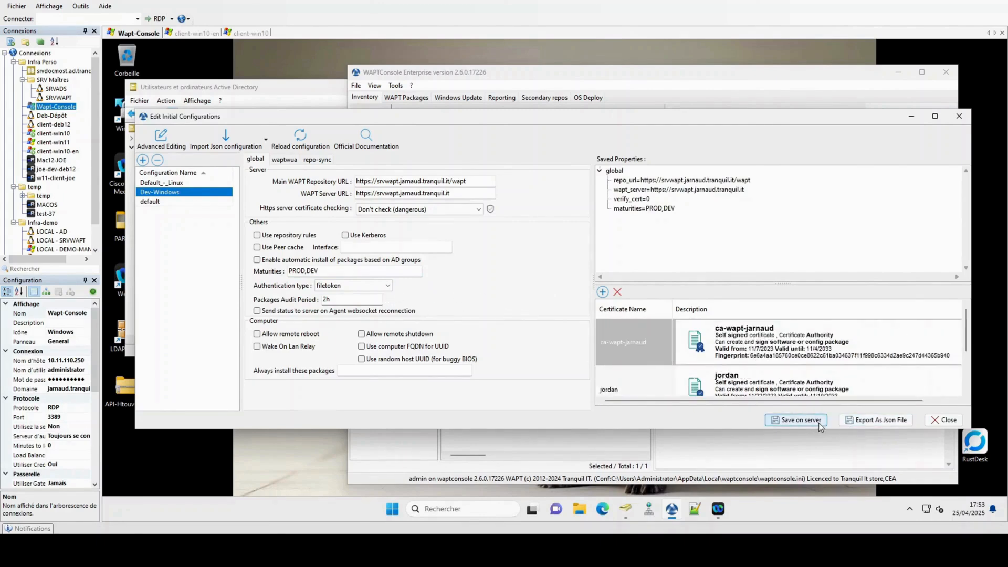
{"action": "left_click", "coordinate": [796, 420]}
{"action": "left_click", "coordinate": [943, 419]}
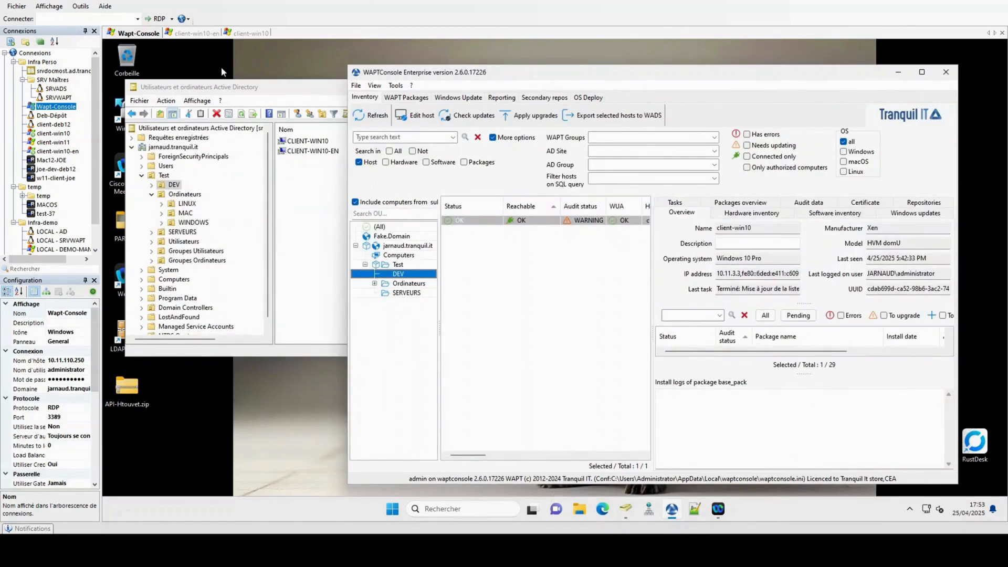
Step: On client-win10-en, launch Edge and skip its first-run setup without signing in or syncing
{"action": "left_click", "coordinate": [195, 35]}
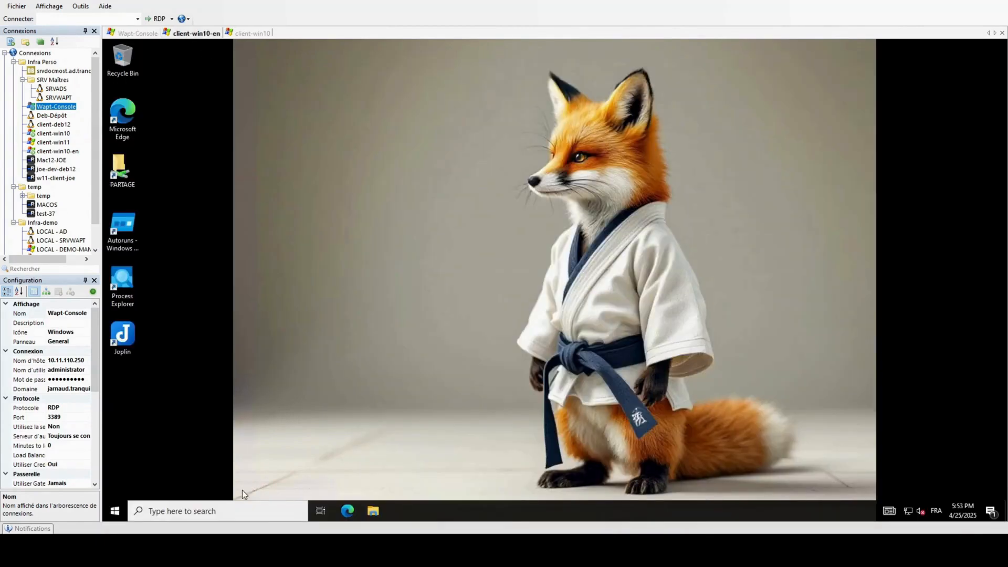
{"action": "left_click", "coordinate": [347, 511]}
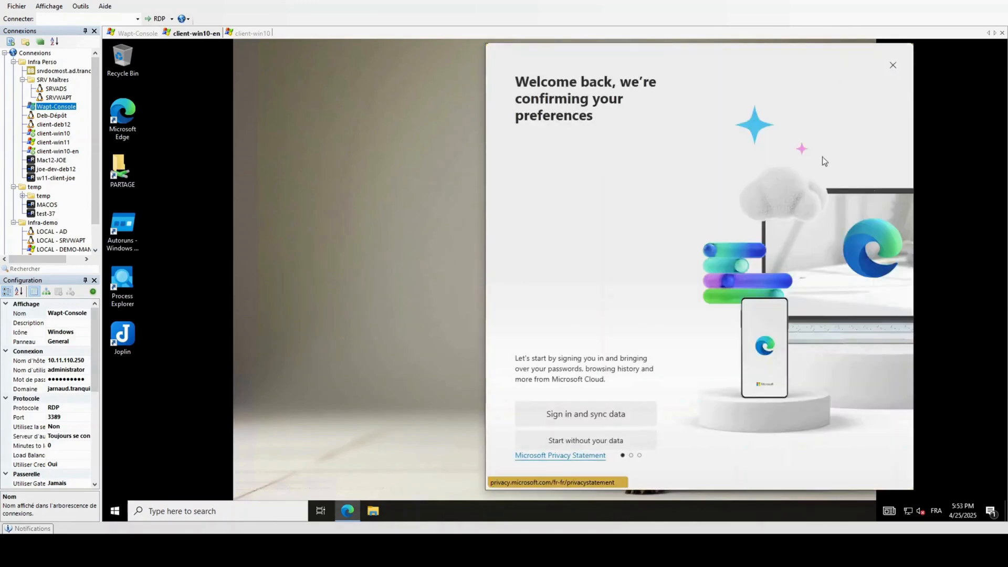
{"action": "left_click", "coordinate": [586, 441]}
{"action": "left_click", "coordinate": [562, 392]}
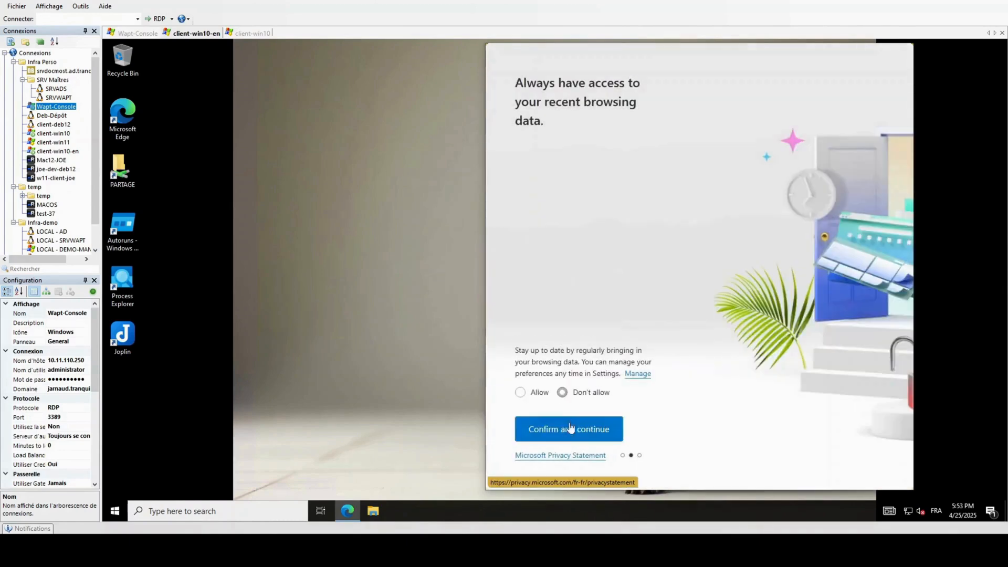
{"action": "left_click", "coordinate": [573, 431]}
{"action": "left_click", "coordinate": [564, 399]}
{"action": "left_click", "coordinate": [573, 430]}
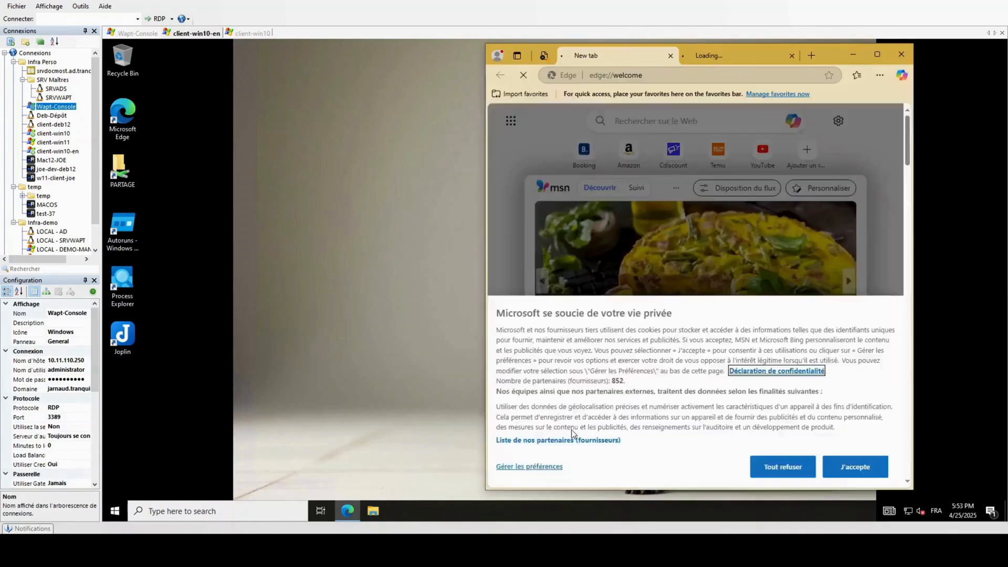
{"action": "left_click", "coordinate": [670, 55]}
{"action": "left_click", "coordinate": [639, 74]}
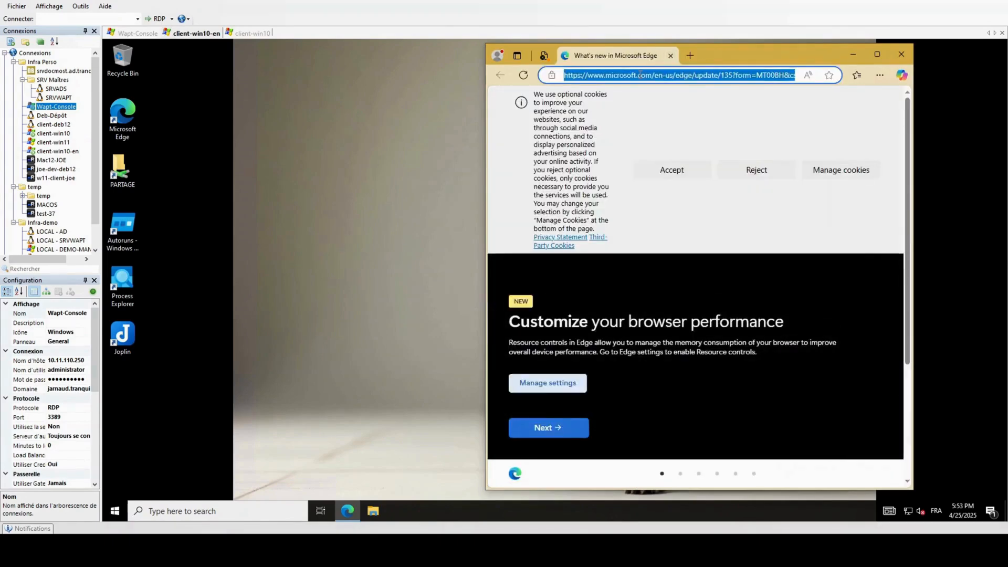
{"action": "type", "text": "https:"}
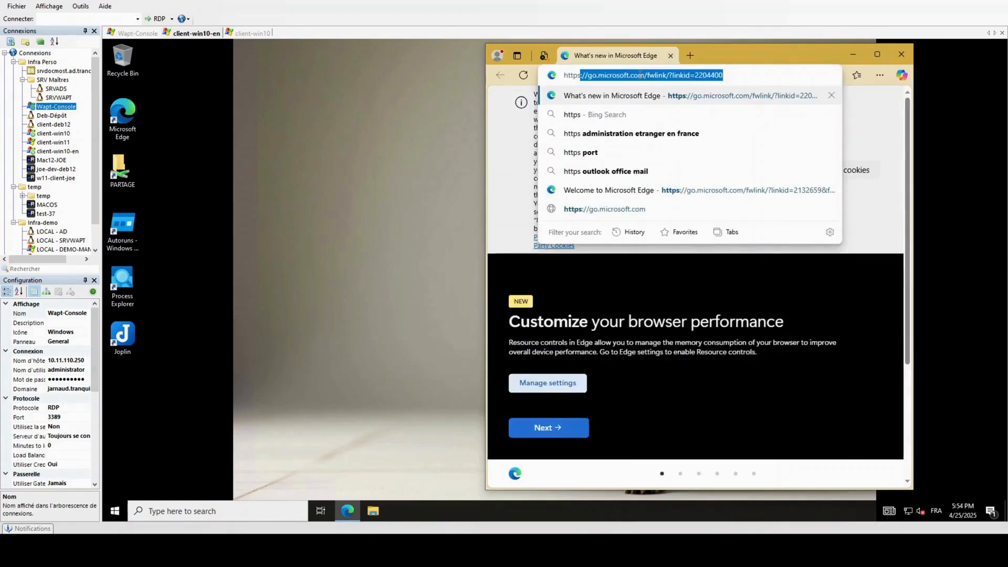
{"action": "type", "text": "//srvwapt"}
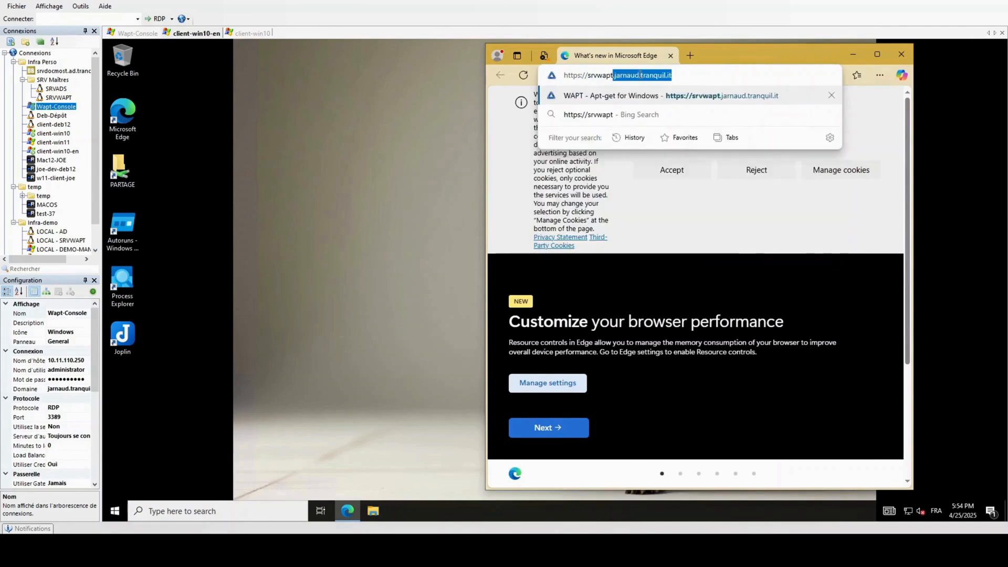
{"action": "key", "text": "Return"}
{"action": "type", "text": "admin"}
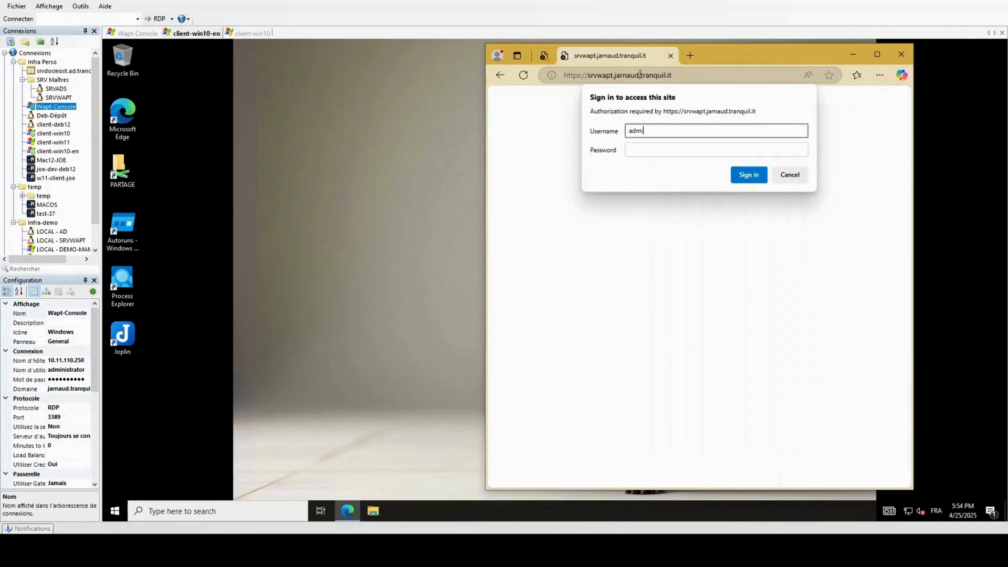
{"action": "key", "text": "Tab"}
{"action": "key", "text": "Return"}
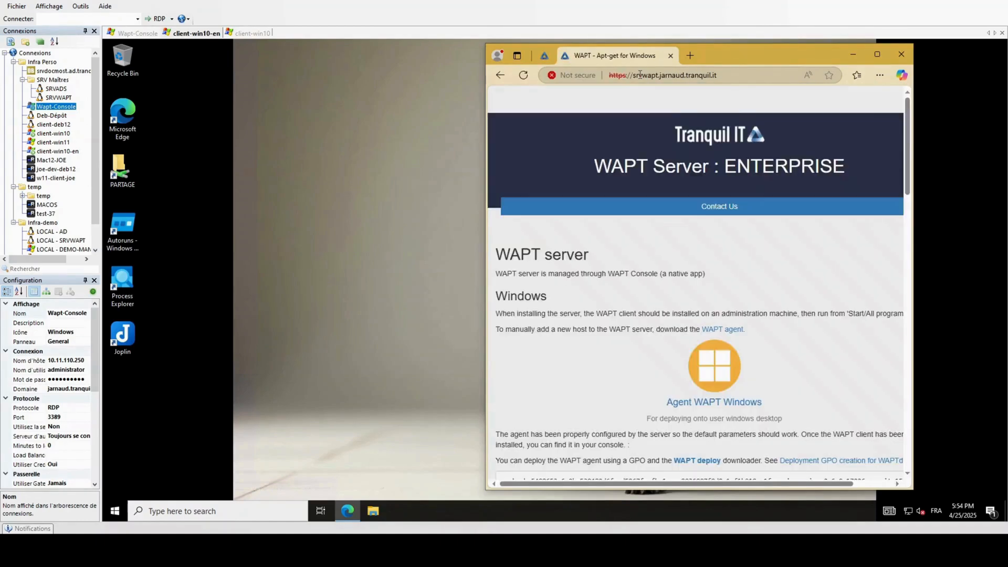
Step: Download the WAPTSetup agent installer and run waptsetup.exe
{"action": "left_click", "coordinate": [877, 54]}
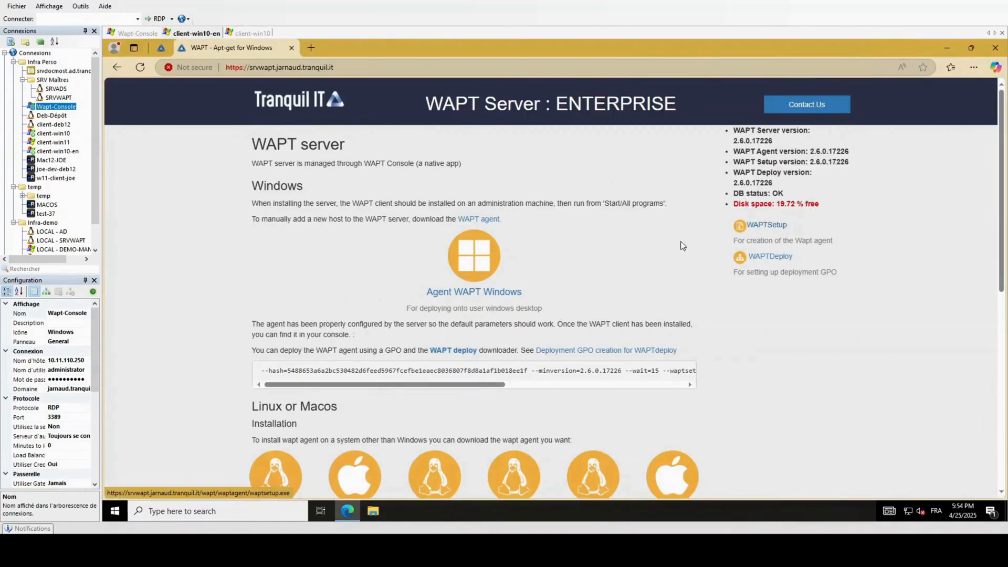
{"action": "left_click", "coordinate": [771, 228]}
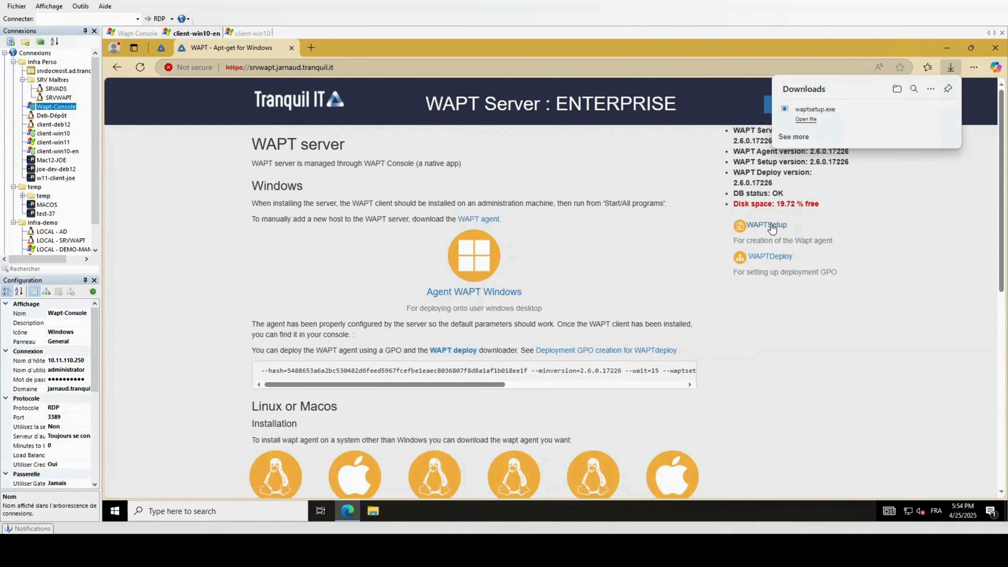
{"action": "left_click", "coordinate": [827, 114]}
{"action": "left_click", "coordinate": [588, 286]}
Step: Install the WAPT agent with the default C:\Program Files (x86)\wapt folder and tasks, then close the wizard
{"action": "left_click", "coordinate": [575, 303]}
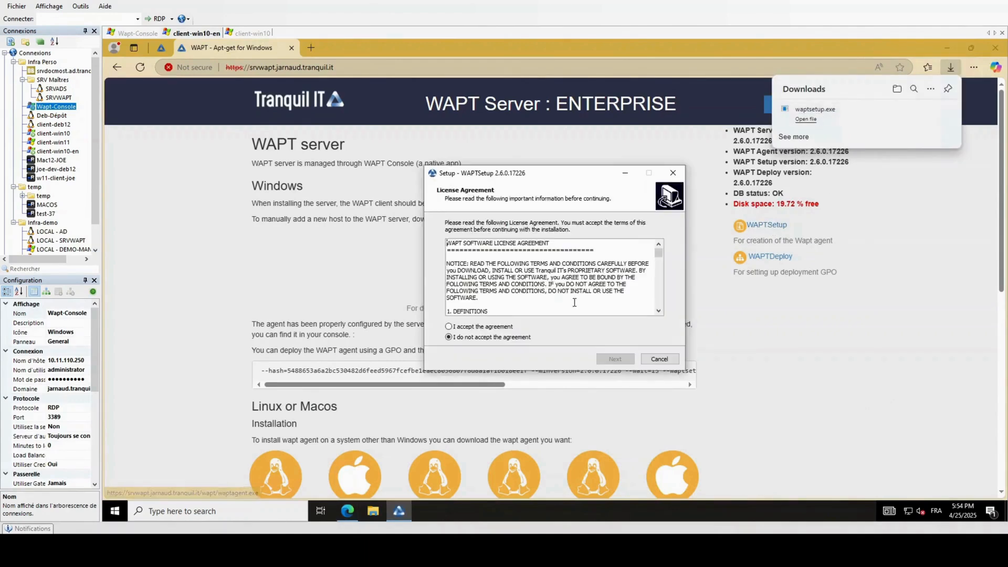
{"action": "left_click", "coordinate": [484, 327]}
{"action": "left_click", "coordinate": [614, 358]}
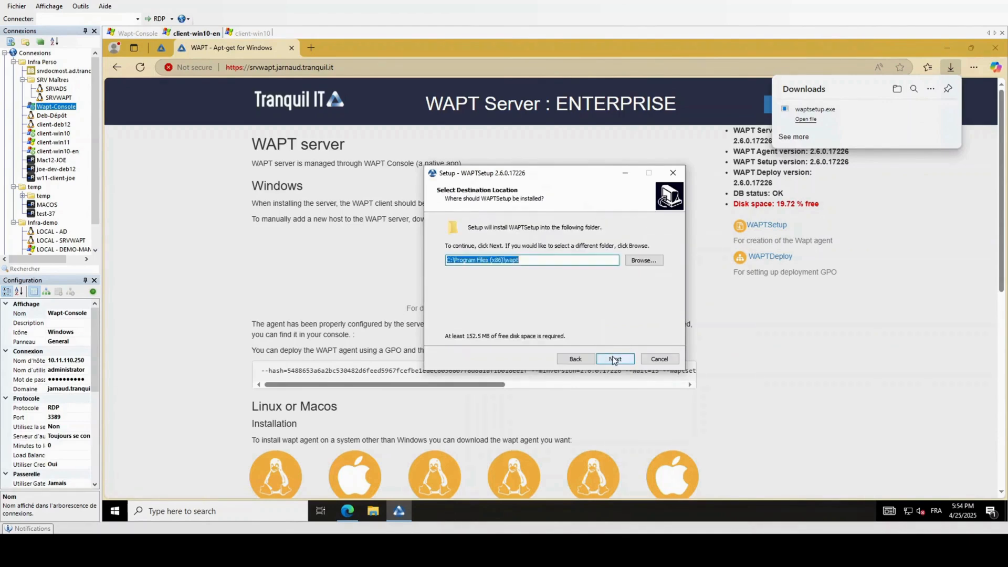
{"action": "left_click", "coordinate": [615, 359]}
{"action": "left_click", "coordinate": [614, 358]}
{"action": "left_click", "coordinate": [614, 359]}
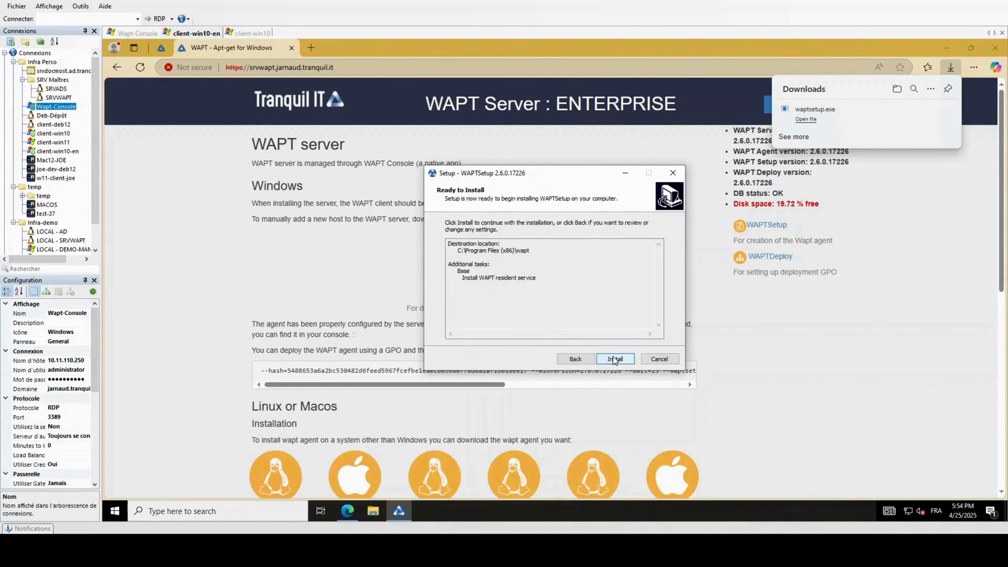
{"action": "left_click", "coordinate": [615, 359]}
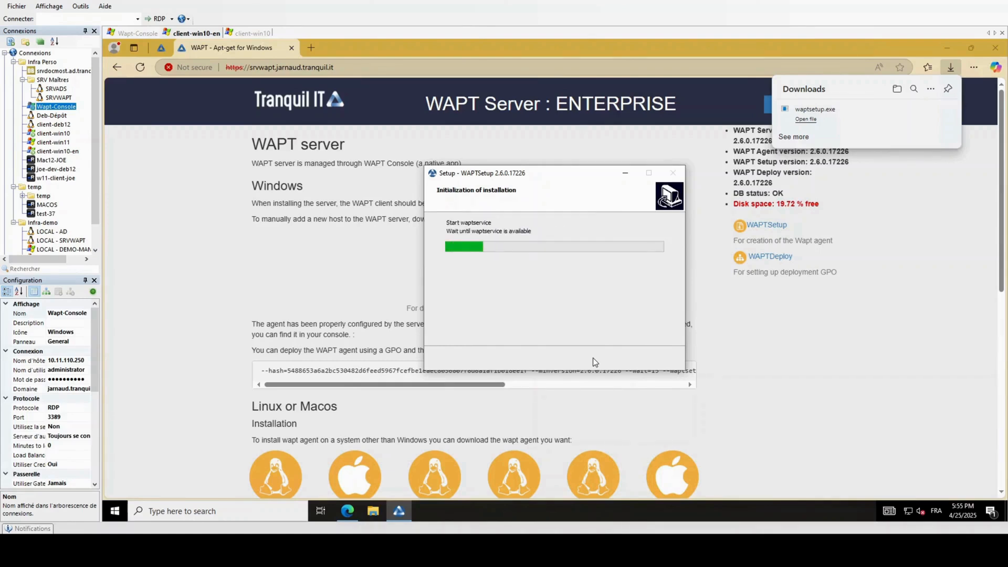
{"action": "left_click", "coordinate": [560, 266]}
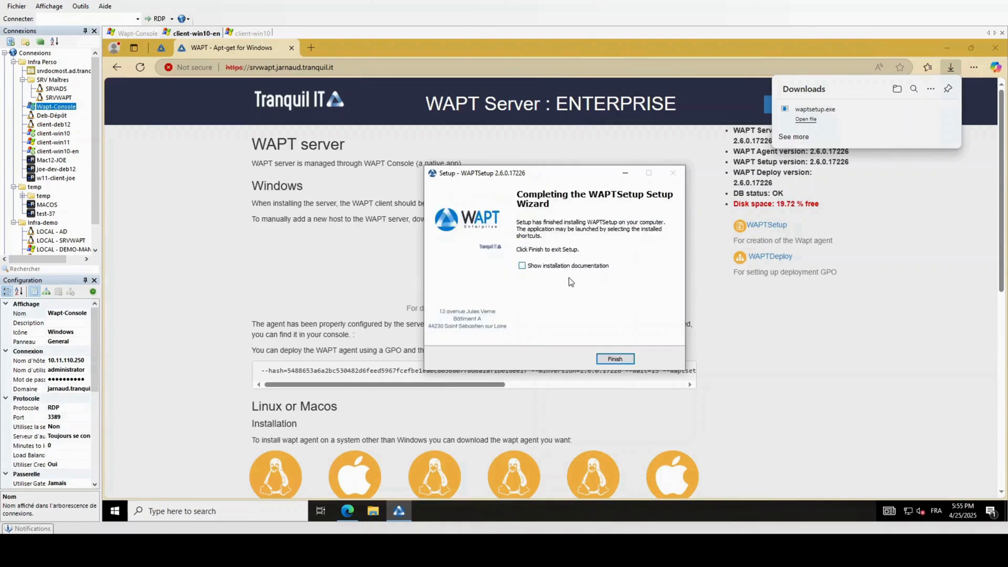
{"action": "left_click", "coordinate": [624, 359]}
Step: Open an administrator Command Prompt beside the WAPT server page
{"action": "scroll", "coordinate": [592, 302], "scroll_direction": "down", "scroll_amount": 5}
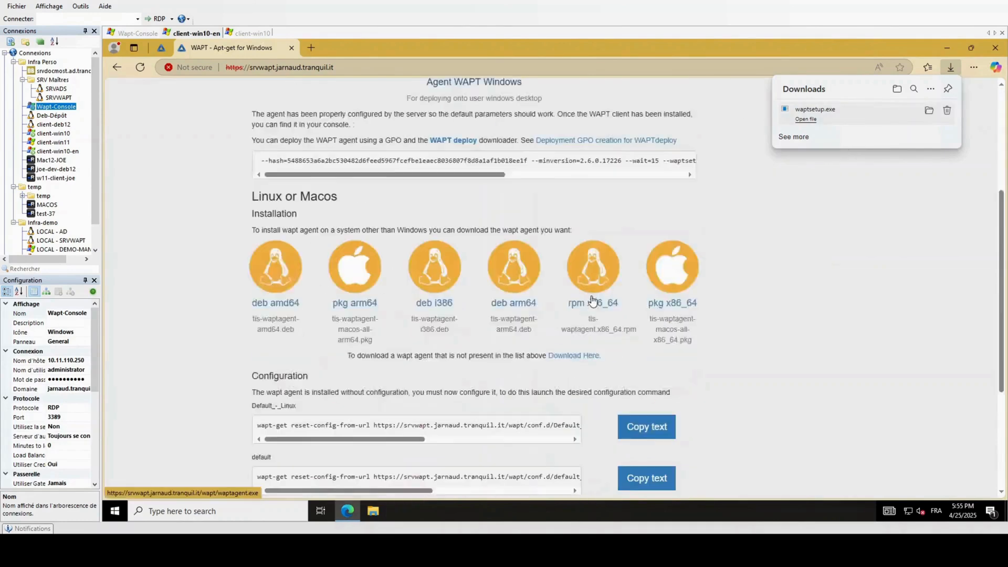
{"action": "left_click", "coordinate": [273, 511]}
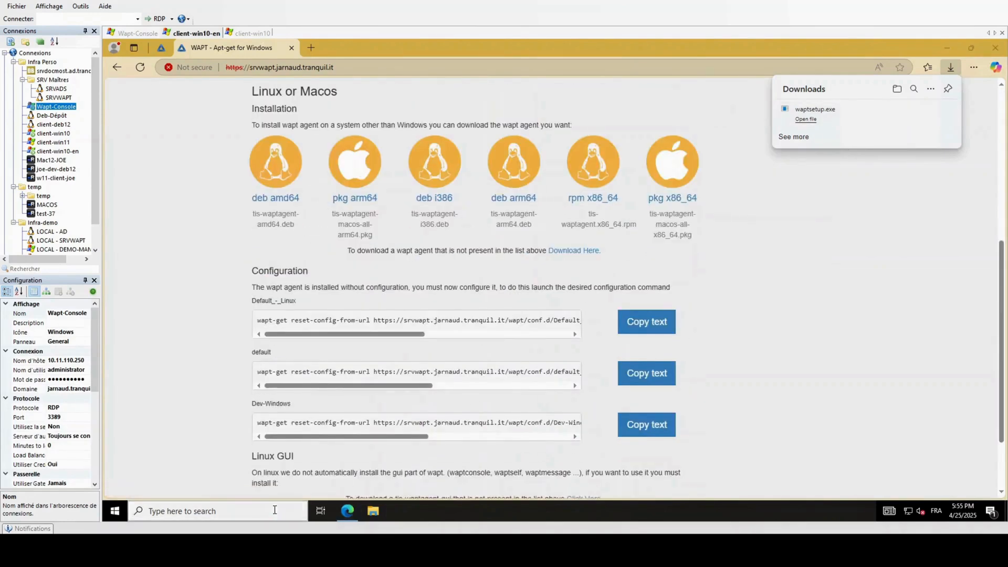
{"action": "type", "text": "cmd"}
{"action": "key", "text": "Return"}
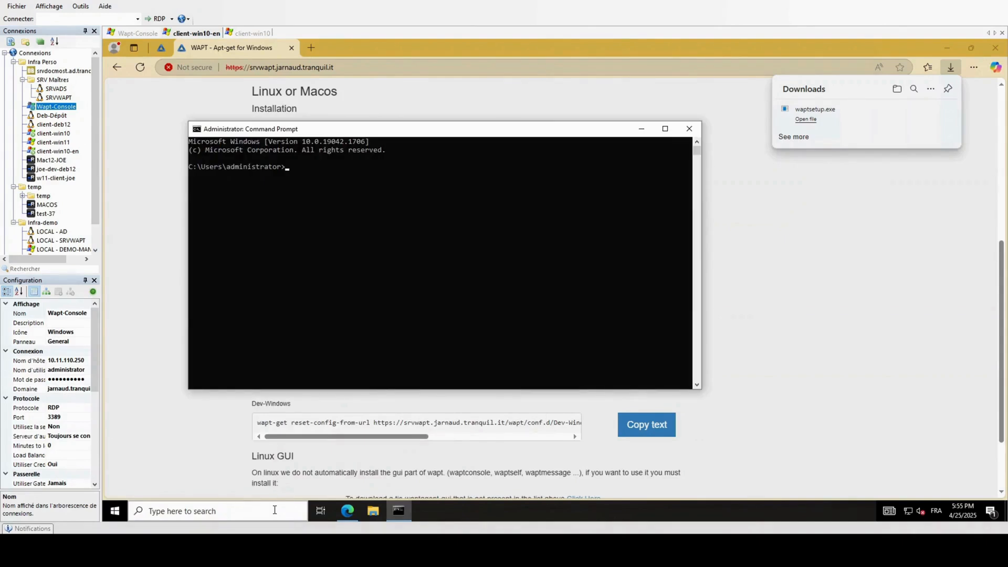
{"action": "left_click_drag", "start_coordinate": [510, 128], "coordinate": [786, 80]}
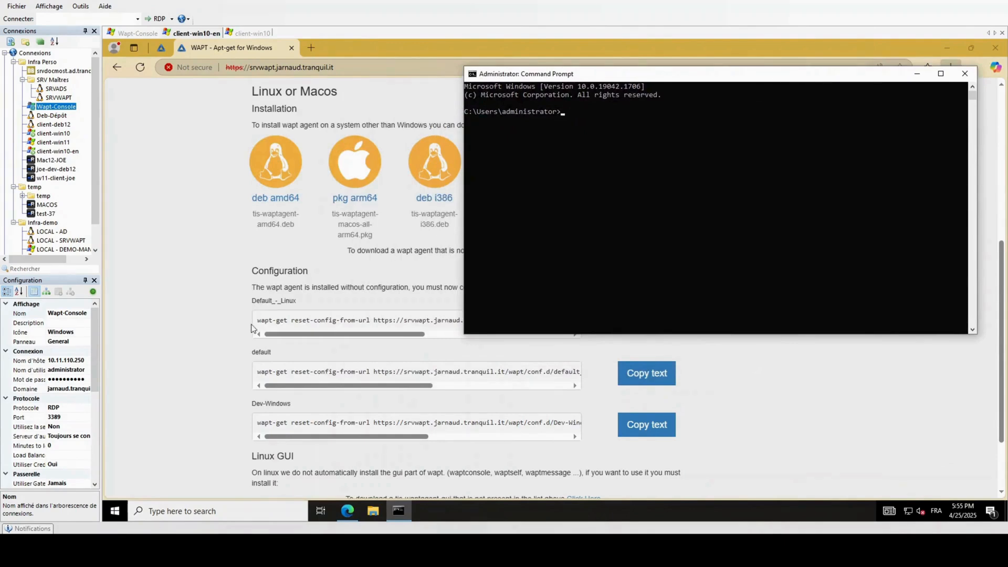
Step: Copy the Dev-Windows configuration command from the page and run it in the prompt
{"action": "left_click", "coordinate": [643, 427]}
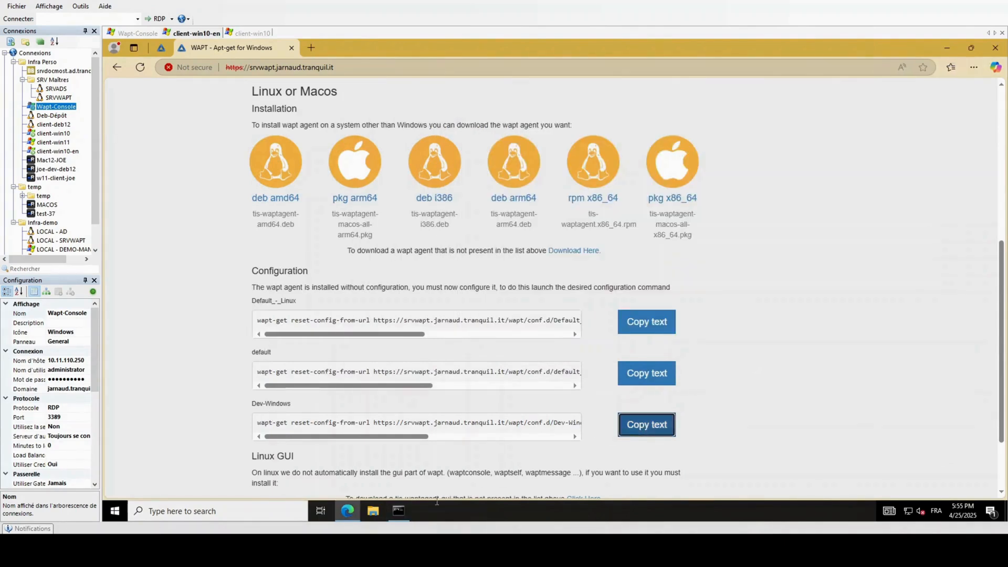
{"action": "left_click", "coordinate": [400, 512]}
{"action": "right_click", "coordinate": [600, 227]}
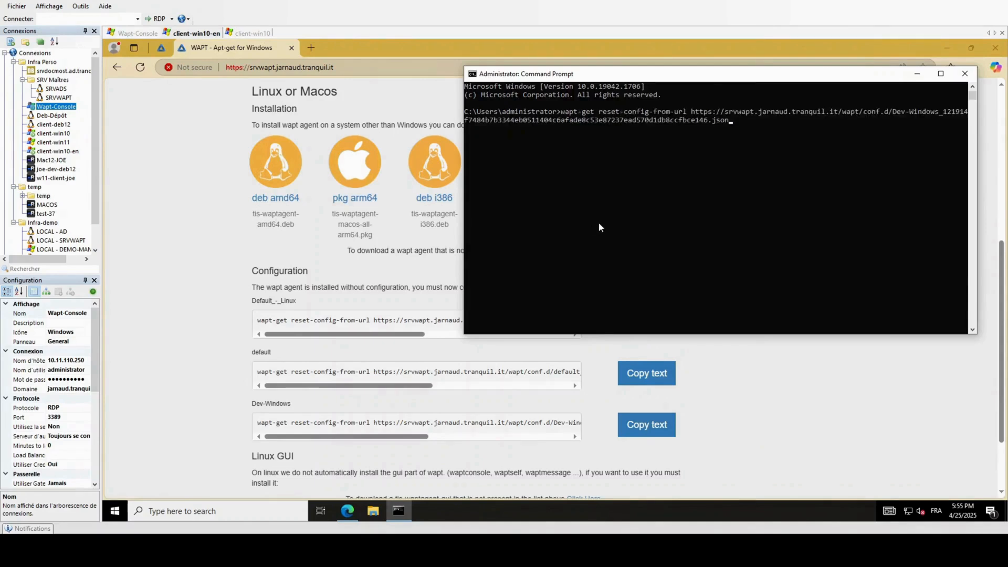
{"action": "key", "text": "Return"}
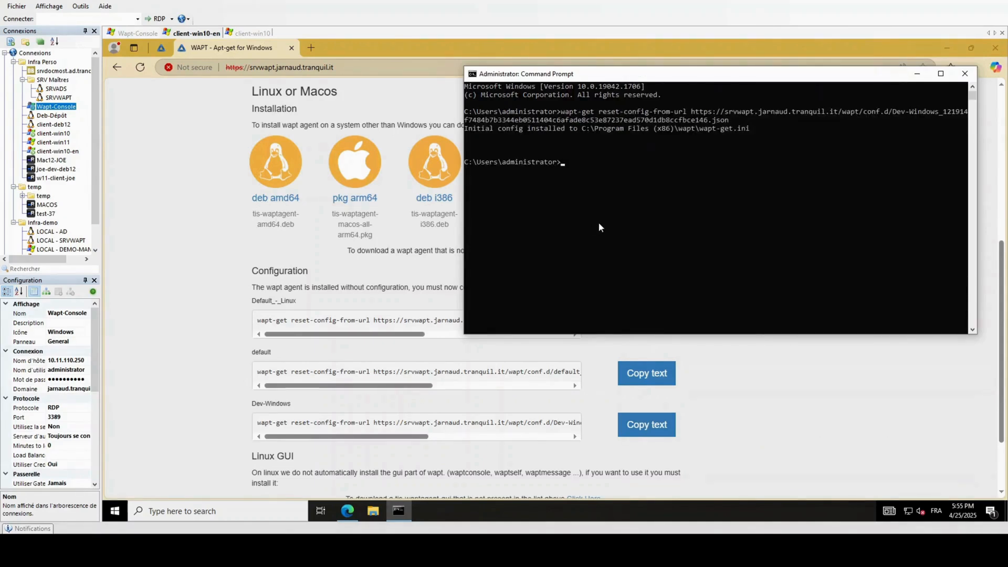
Step: Register the host with wapt-get register, logging in with the admin account
{"action": "type", "text": "wapt-get register"}
{"action": "key", "text": "Return"}
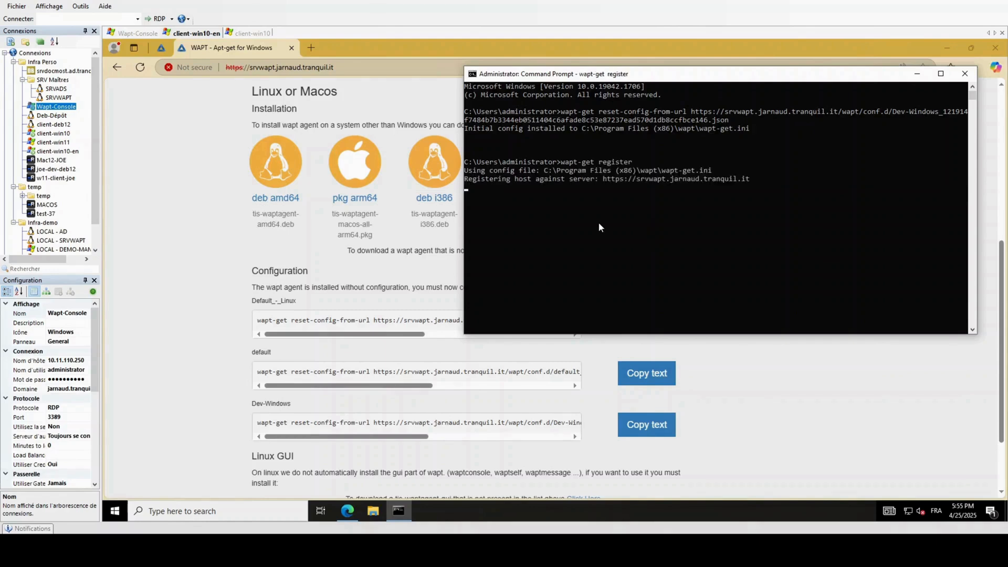
{"action": "type", "text": "admin"}
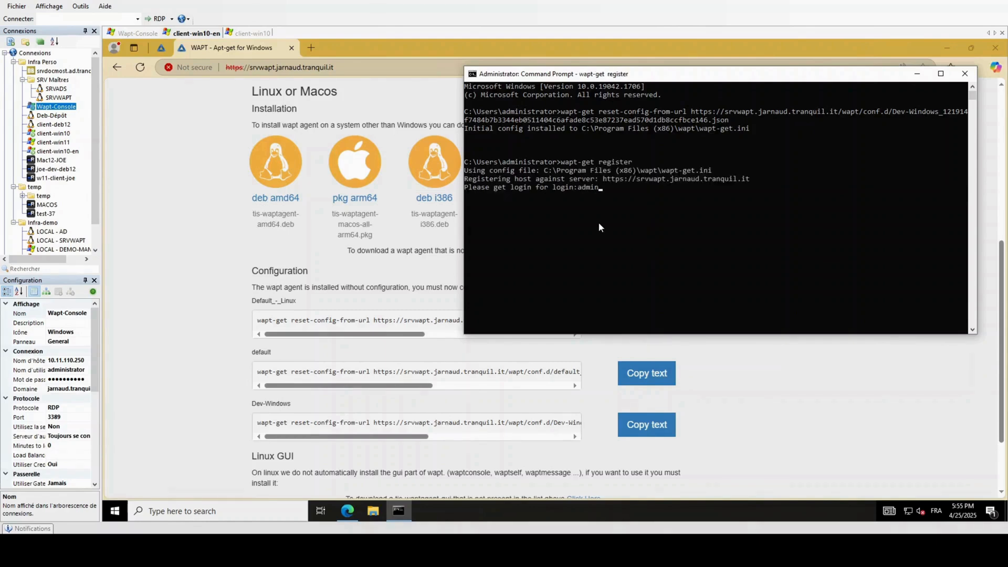
{"action": "key", "text": "Return"}
{"action": "key", "text": "Return"}
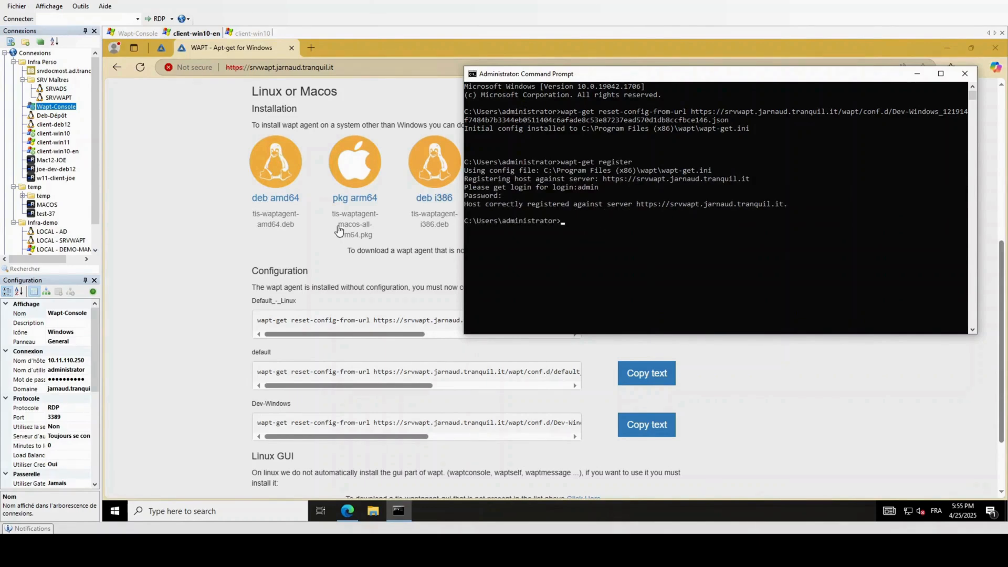
{"action": "left_click", "coordinate": [138, 33]}
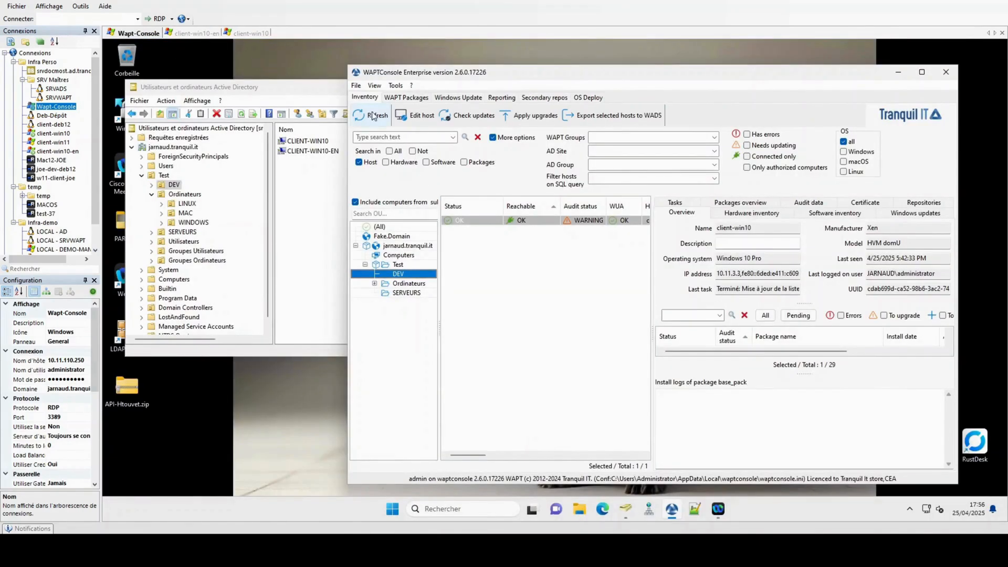
Step: Refresh the host list, select the newly registered client-win10-en, and maximize the console
{"action": "left_click", "coordinate": [460, 221]}
{"action": "left_click", "coordinate": [370, 116]}
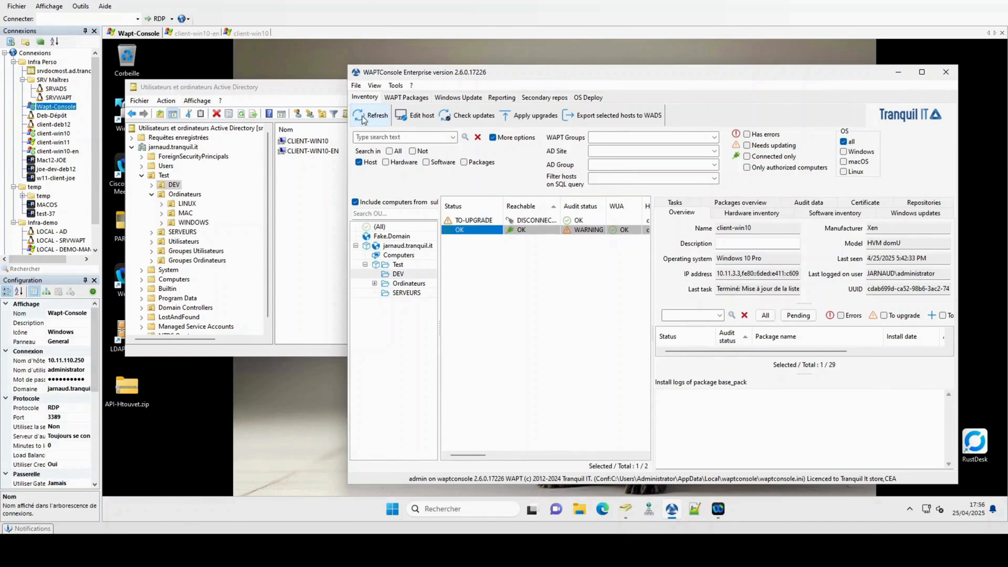
{"action": "left_click", "coordinate": [477, 220]}
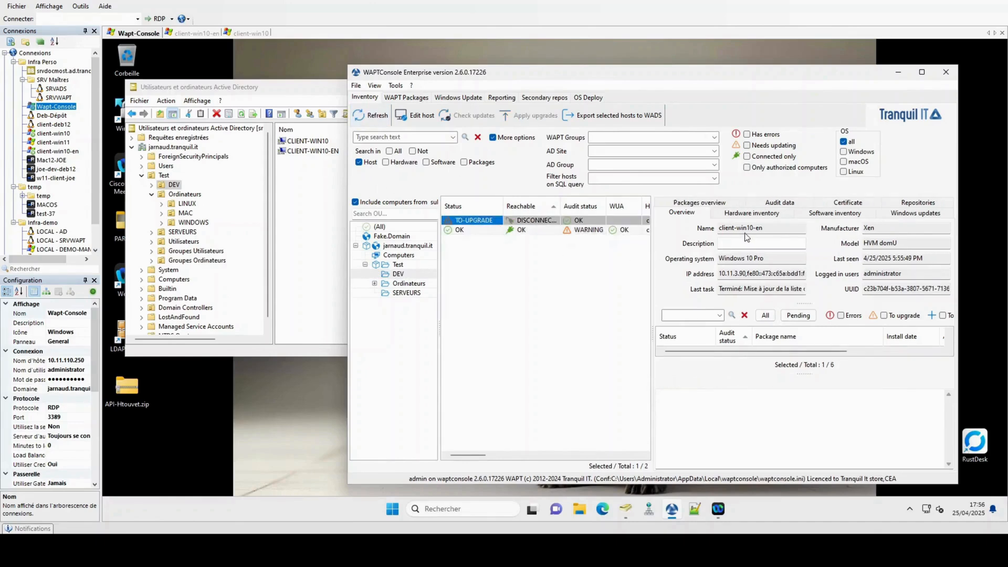
{"action": "left_click", "coordinate": [204, 33]}
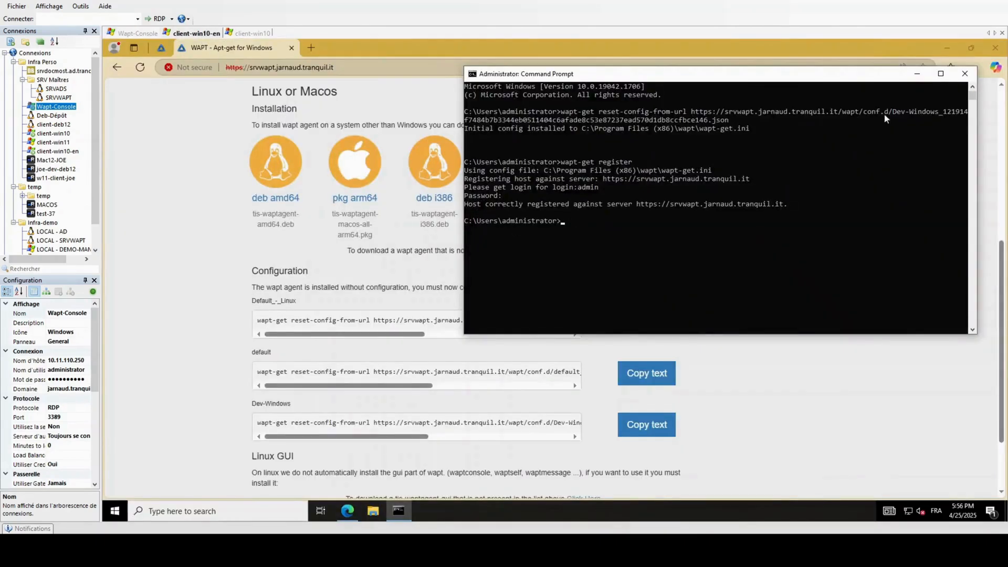
{"action": "left_click", "coordinate": [917, 73]}
{"action": "left_click", "coordinate": [946, 48]}
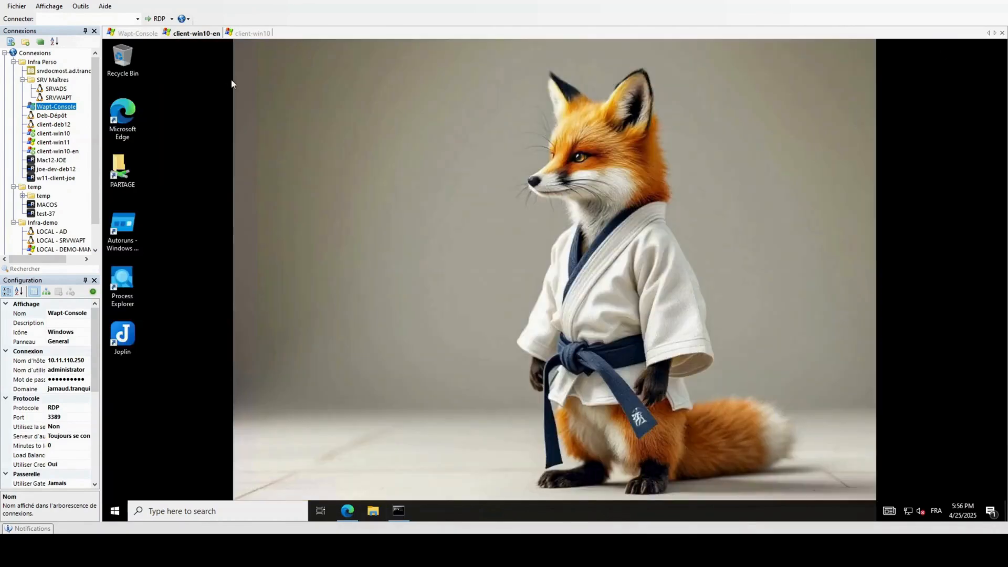
{"action": "left_click", "coordinate": [138, 33]}
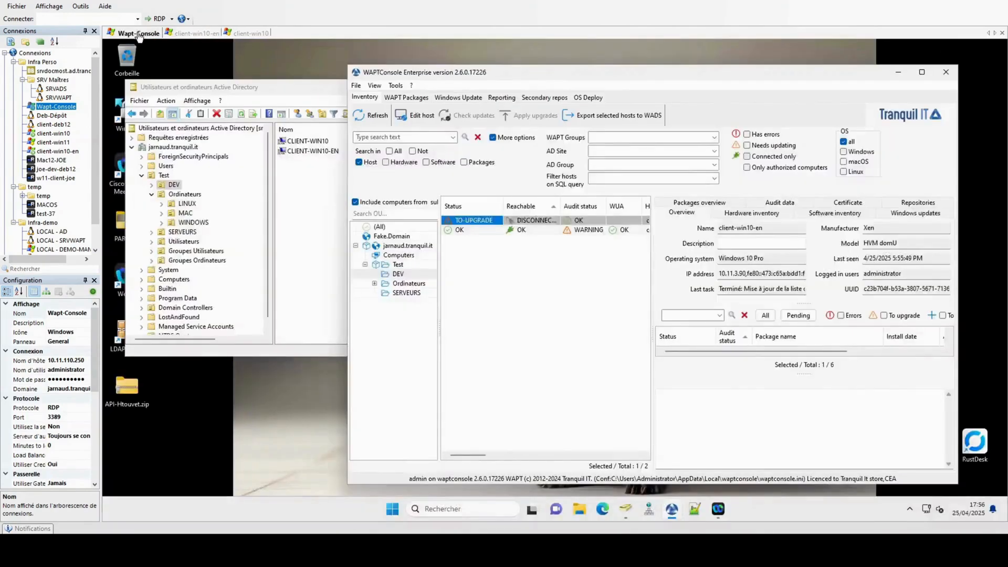
{"action": "left_click", "coordinate": [922, 72]}
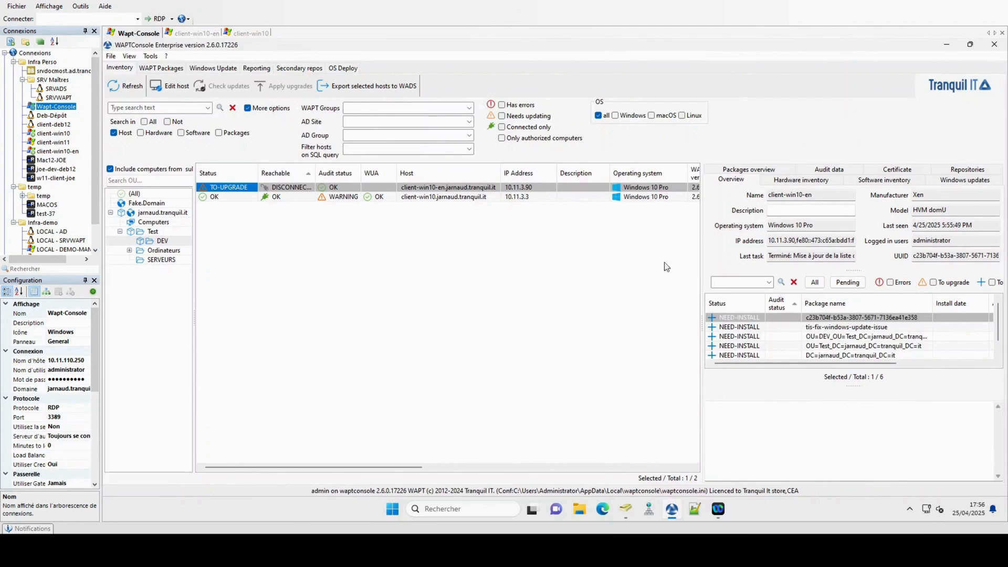
{"action": "scroll", "coordinate": [764, 345], "scroll_direction": "down", "scroll_amount": 1}
{"action": "scroll", "coordinate": [764, 345], "scroll_direction": "up", "scroll_amount": 1}
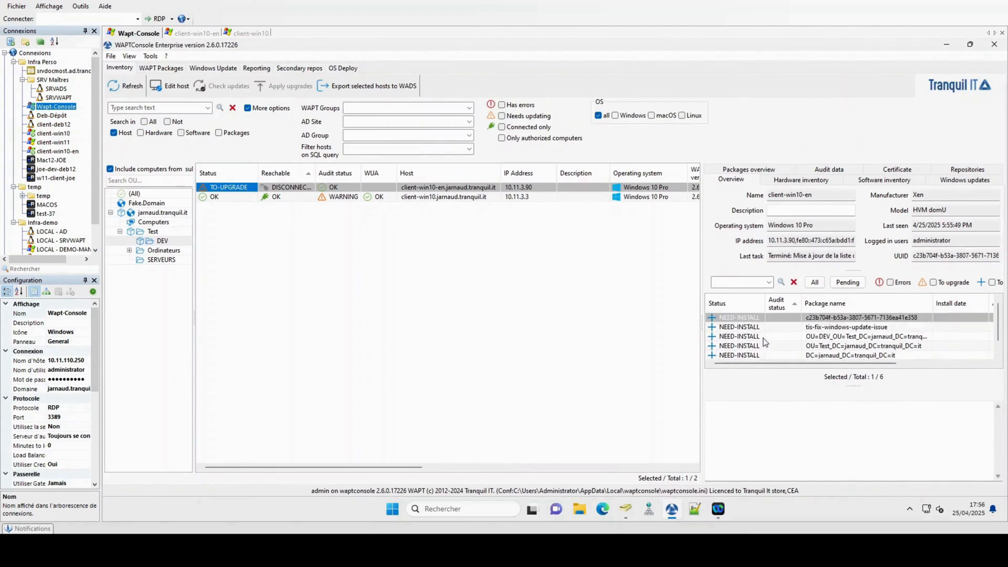
Step: Show client-win10-en's hardware inventory filtered to packages_maturities and refresh its reachability
{"action": "left_click", "coordinate": [789, 181]}
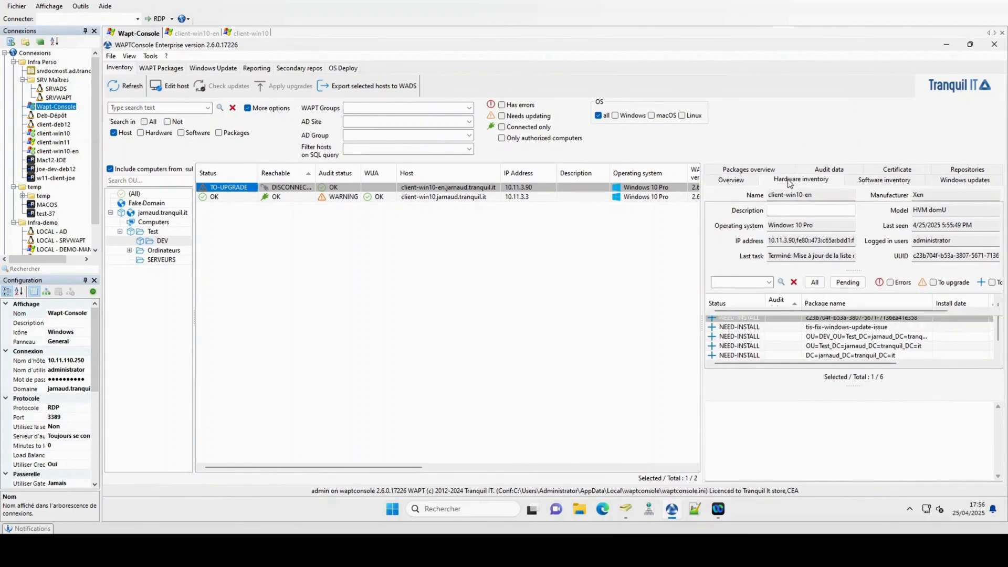
{"action": "left_click", "coordinate": [752, 194]}
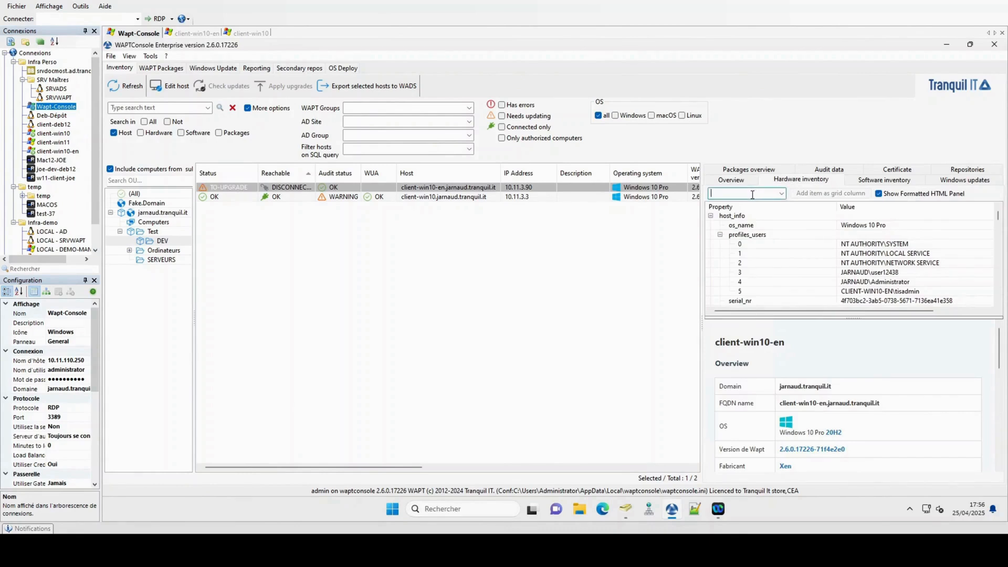
{"action": "type", "text": "matu"}
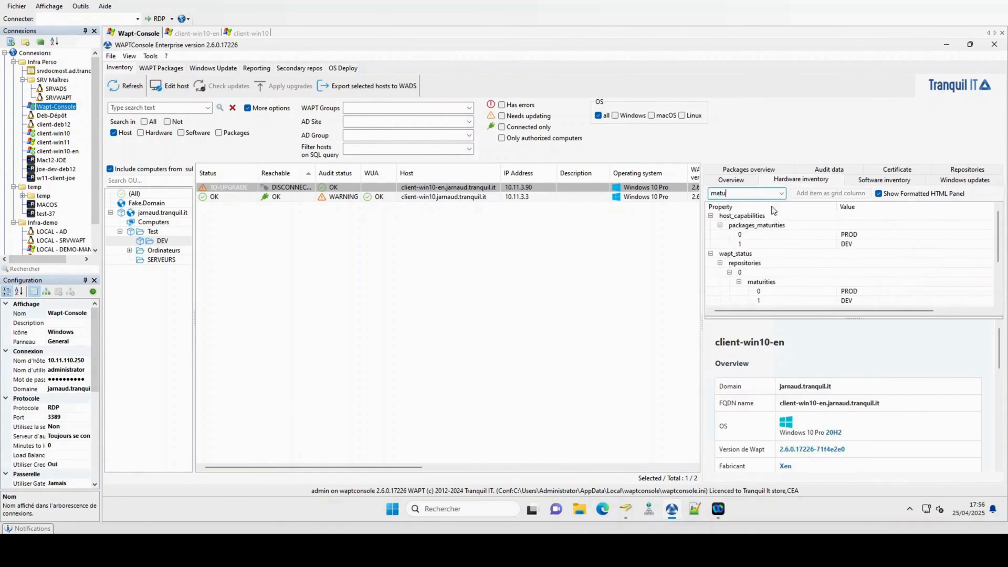
{"action": "left_click", "coordinate": [777, 226]}
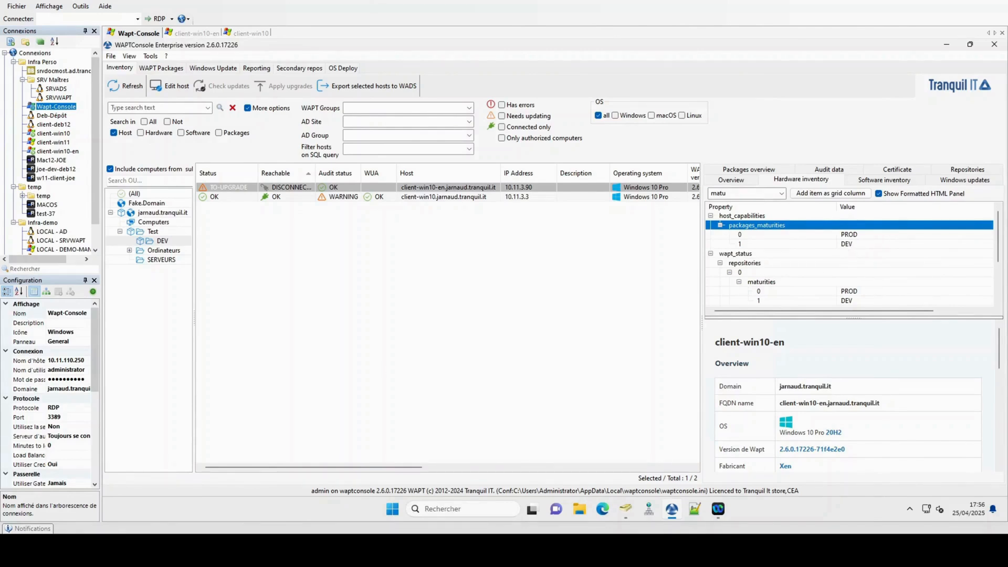
{"action": "left_click", "coordinate": [121, 90]}
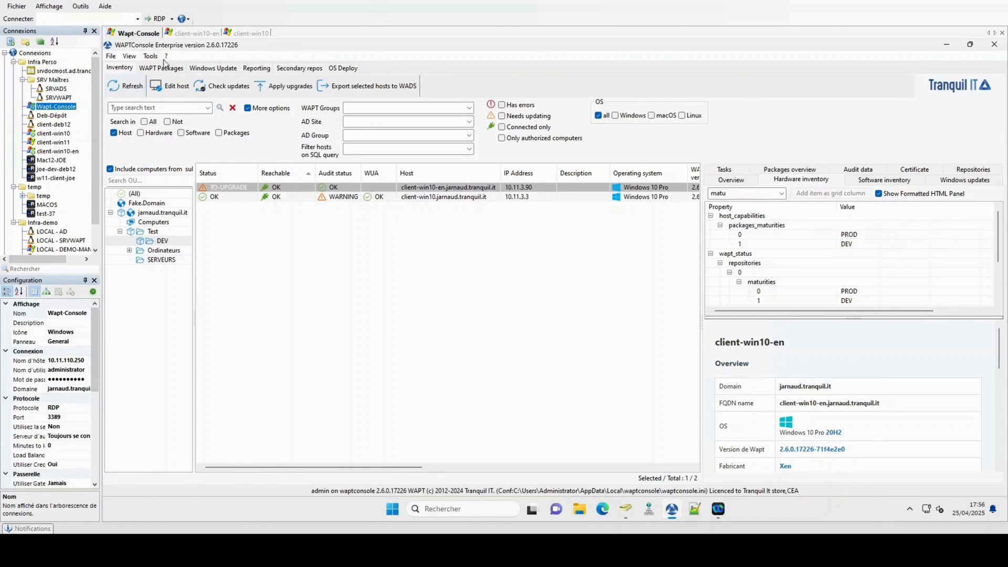
Step: Apply client-win10-en's pending upgrades and follow the tasks until all six packages show OK
{"action": "left_click", "coordinate": [288, 87]}
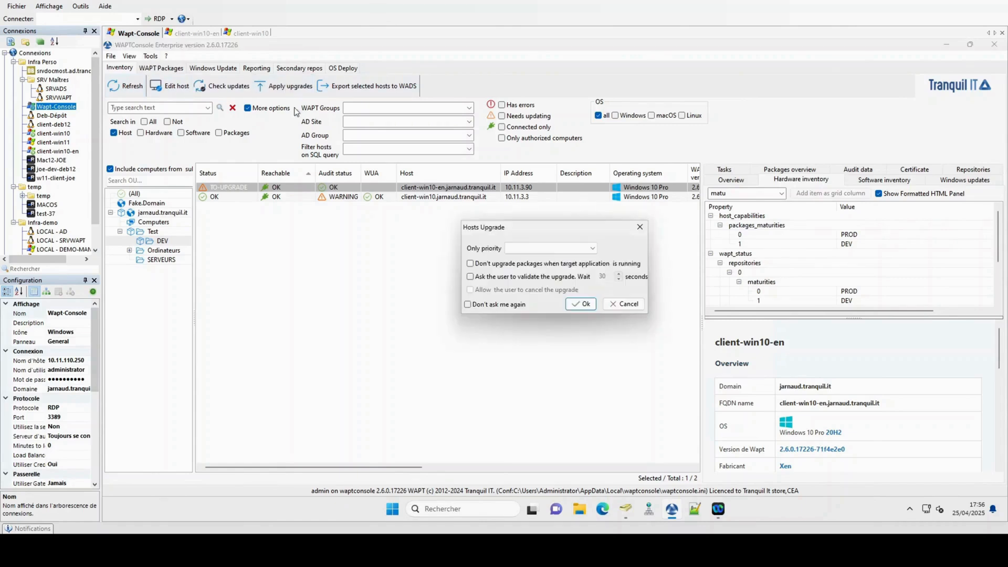
{"action": "left_click", "coordinate": [586, 305]}
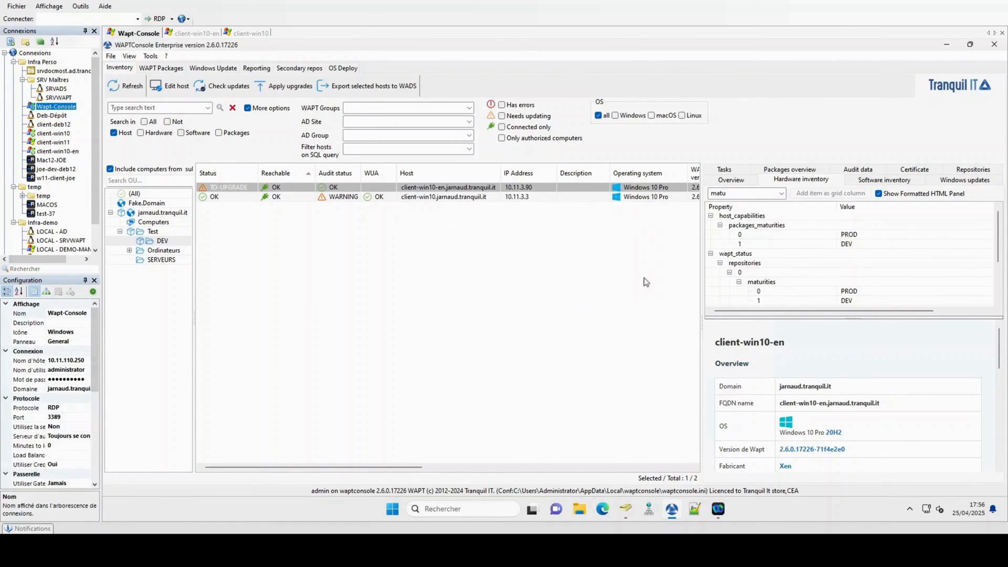
{"action": "left_click", "coordinate": [724, 170]}
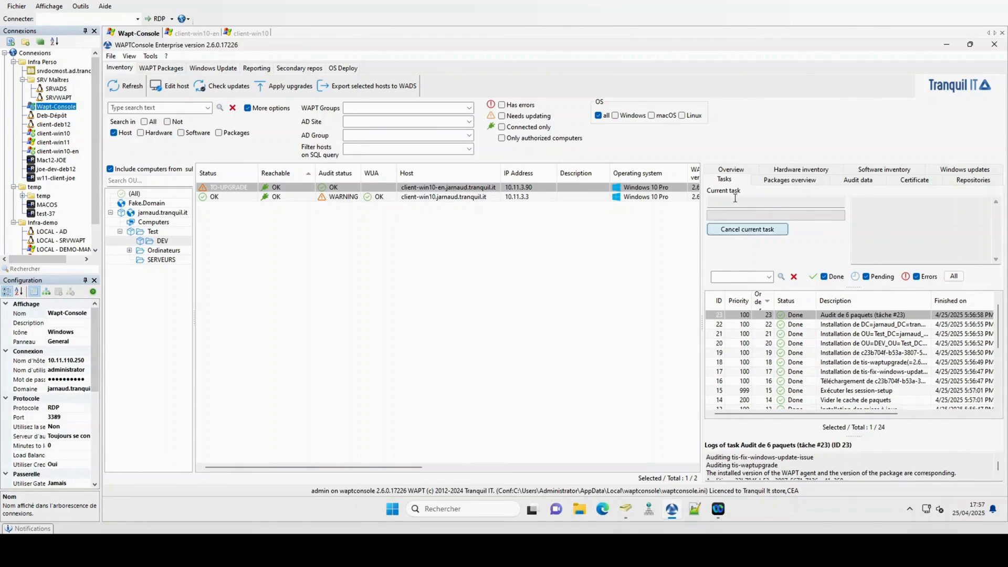
{"action": "left_click", "coordinate": [727, 170]}
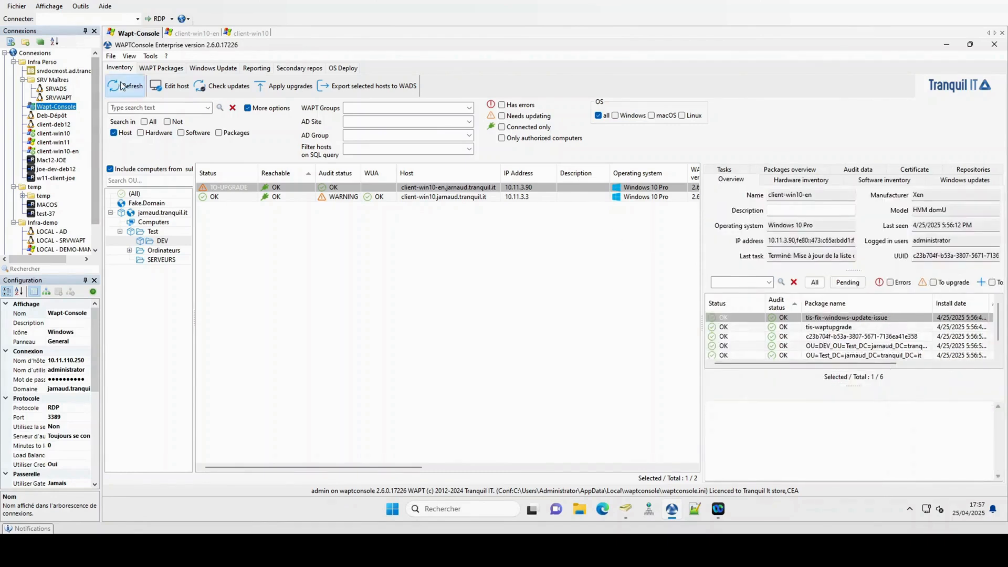
{"action": "scroll", "coordinate": [769, 321], "scroll_direction": "up", "scroll_amount": 1}
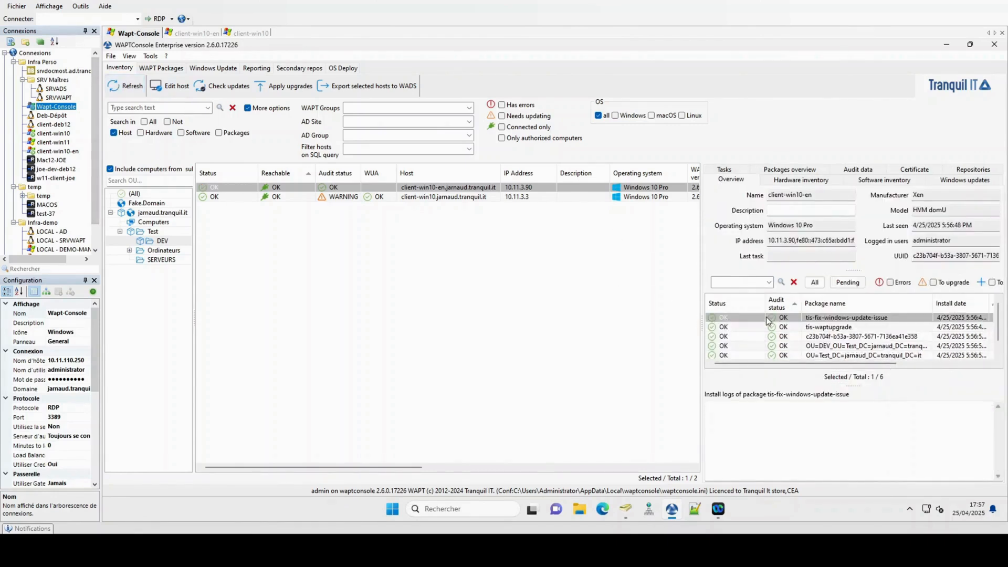
{"action": "left_click", "coordinate": [172, 70]}
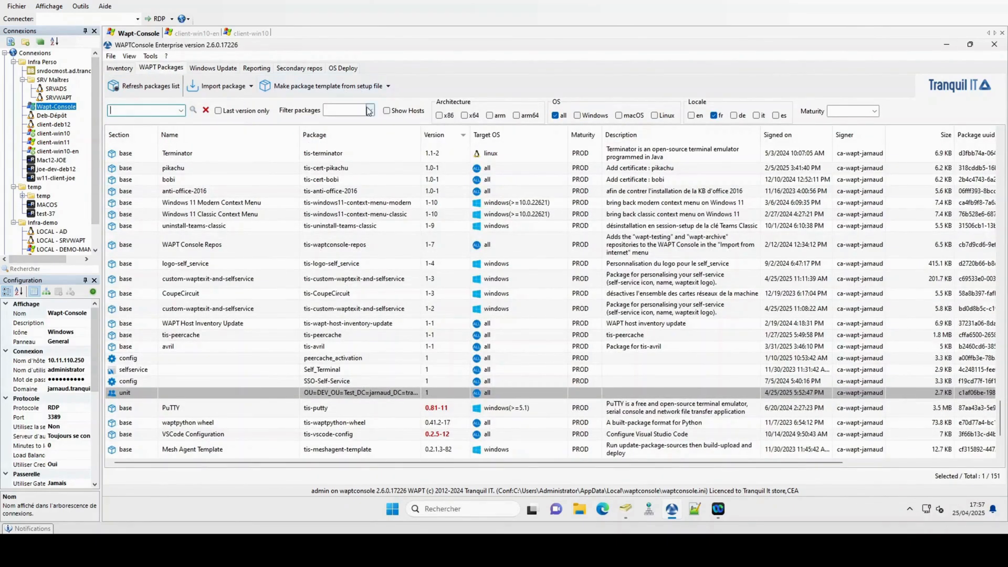
{"action": "left_click", "coordinate": [874, 111]}
{"action": "left_click", "coordinate": [846, 145]}
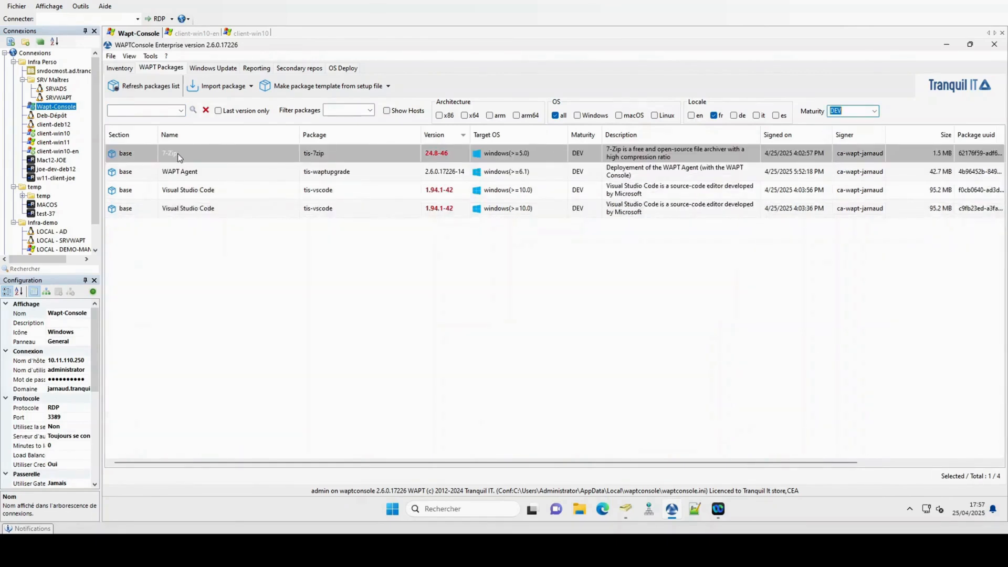
{"action": "left_click", "coordinate": [178, 153]}
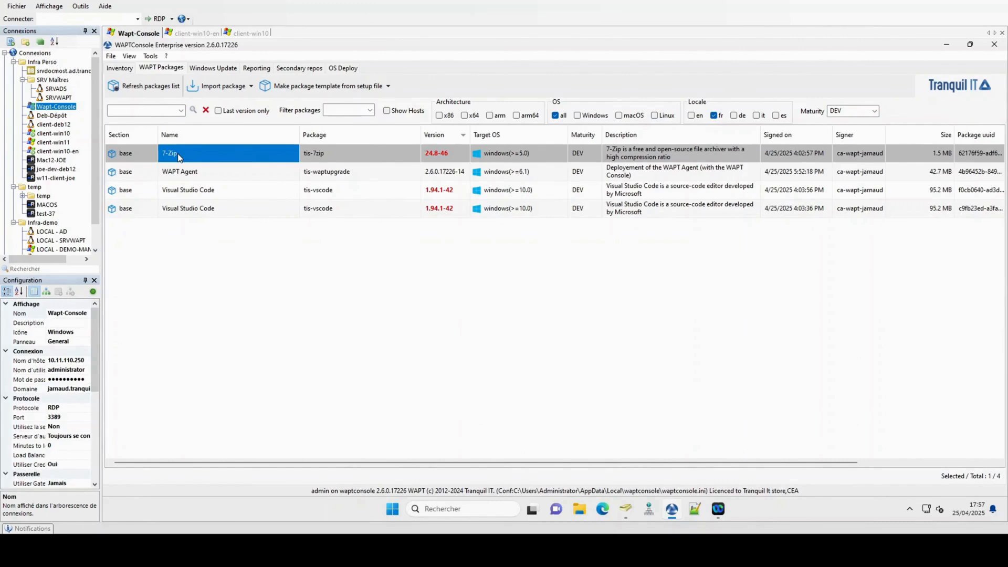
{"action": "left_click", "coordinate": [120, 69]}
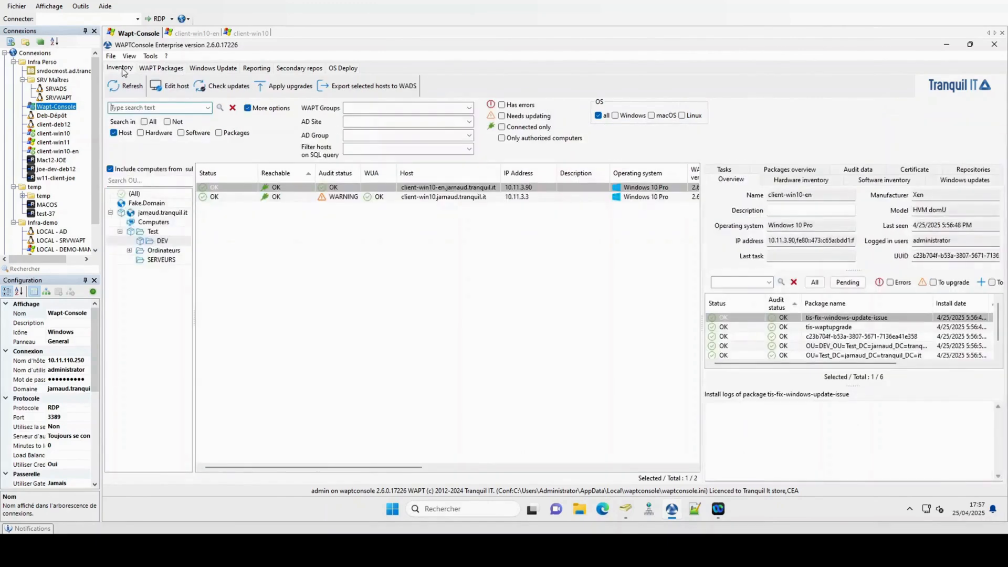
Step: Add tis-7zip to client-win10-en's host package dependencies, save and apply, and watch it install
{"action": "right_click", "coordinate": [286, 190]}
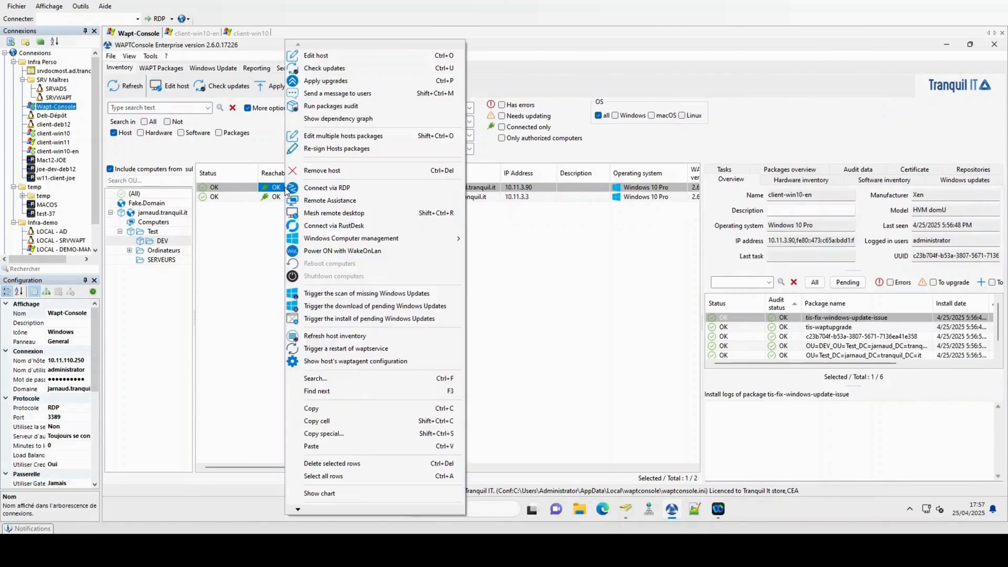
{"action": "left_click", "coordinate": [306, 56]}
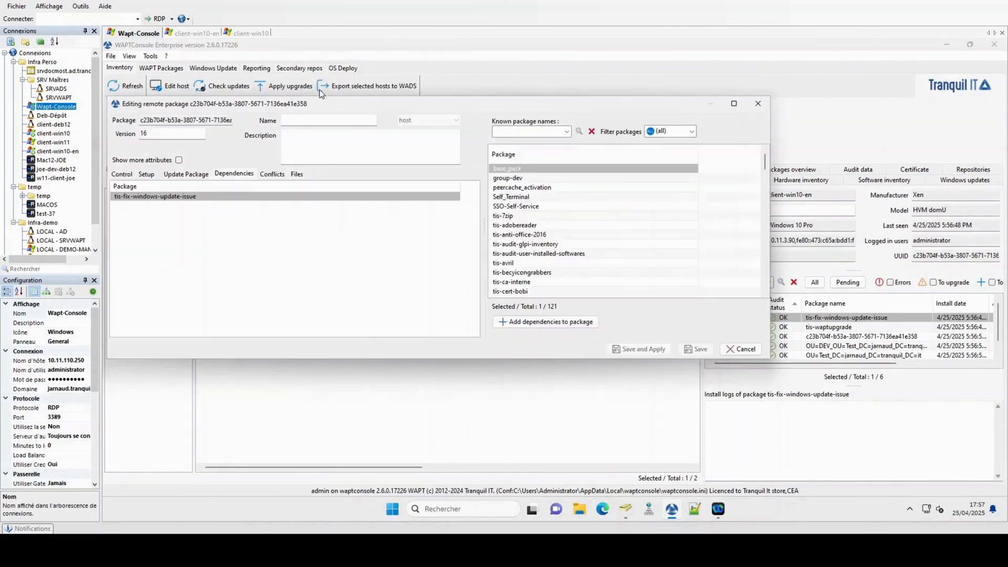
{"action": "left_click", "coordinate": [508, 136]}
{"action": "type", "text": "7zi"}
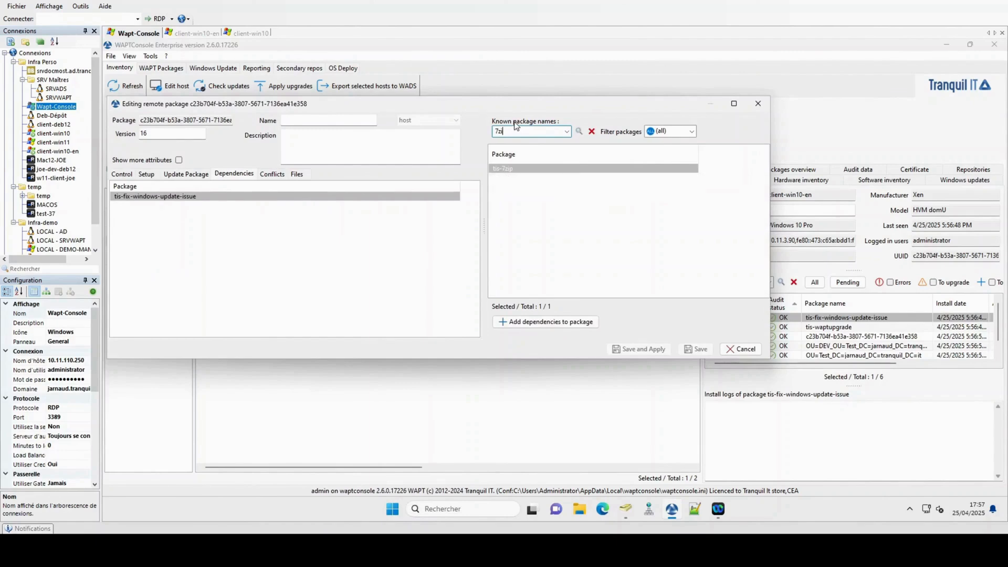
{"action": "left_click", "coordinate": [513, 169]}
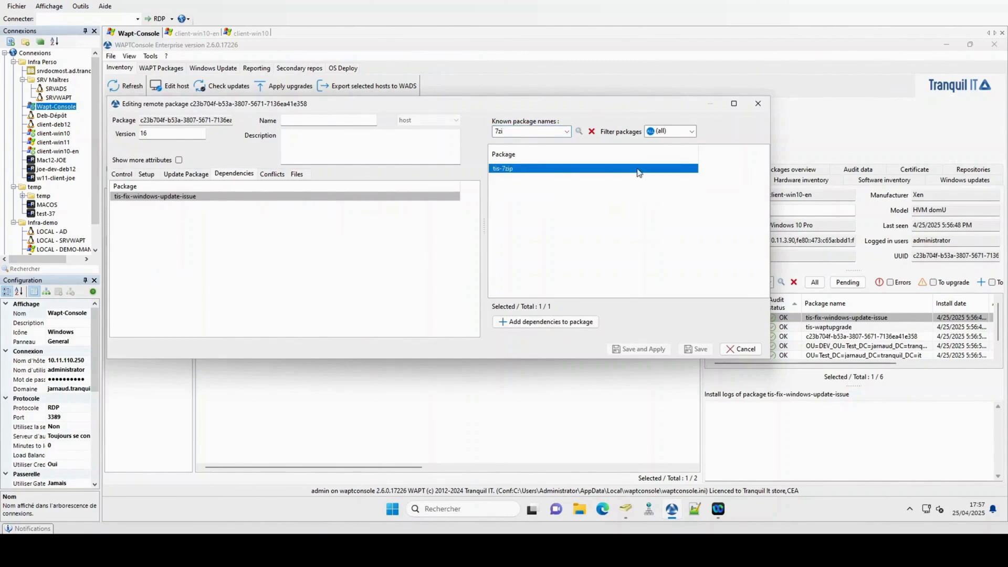
{"action": "left_click_drag", "start_coordinate": [291, 247], "coordinate": [291, 247]}
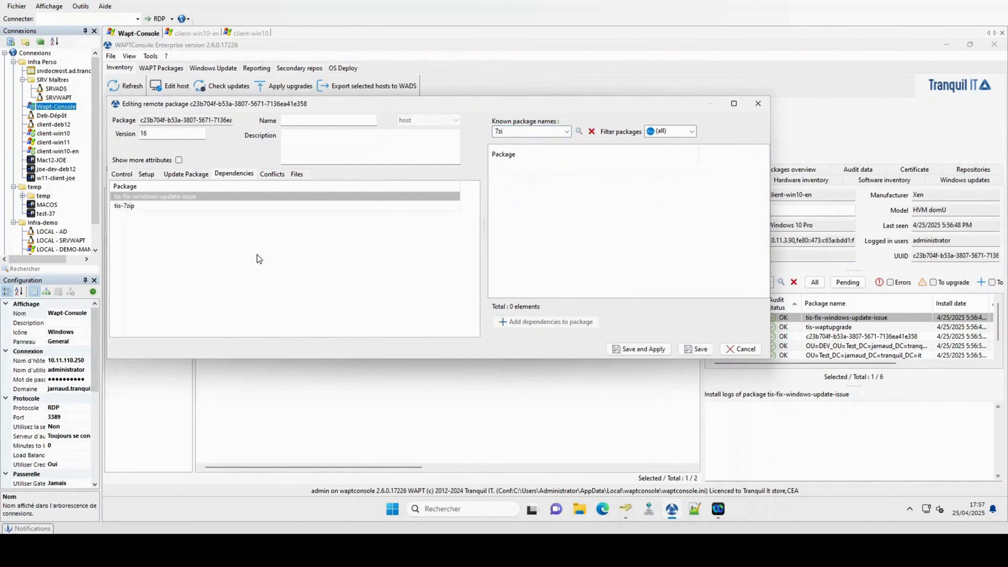
{"action": "left_click", "coordinate": [644, 348]}
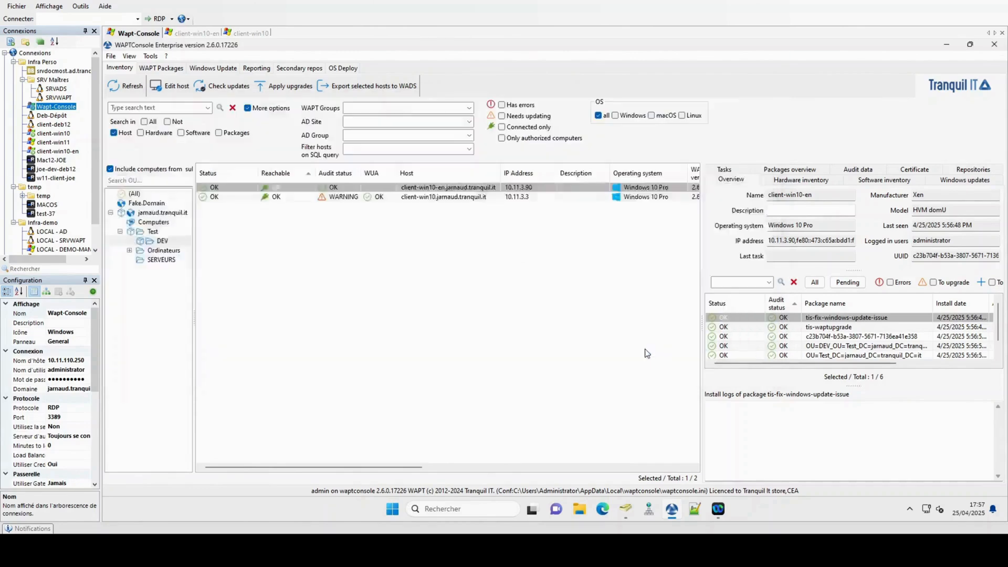
{"action": "left_click", "coordinate": [724, 173]}
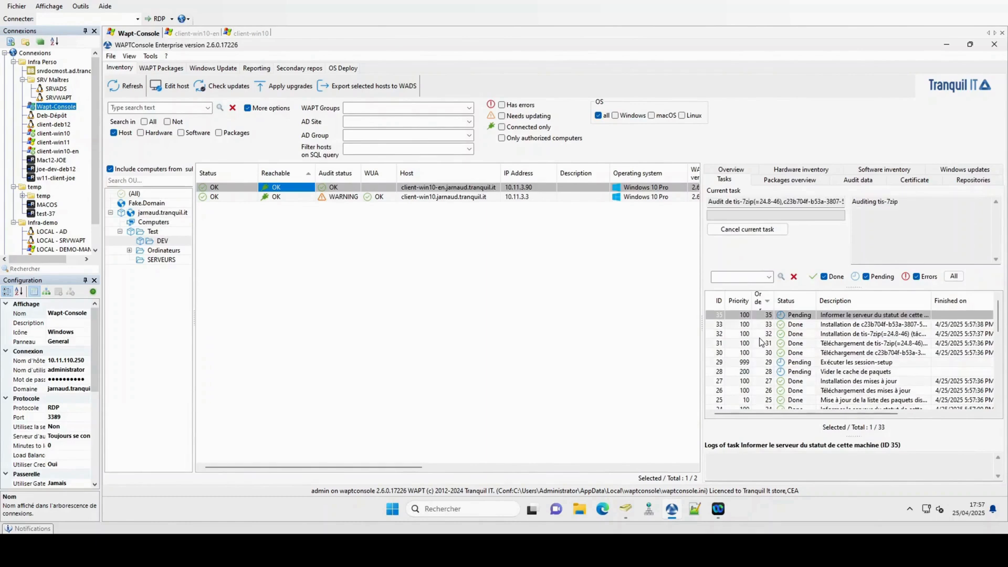
{"action": "left_click", "coordinate": [720, 170]}
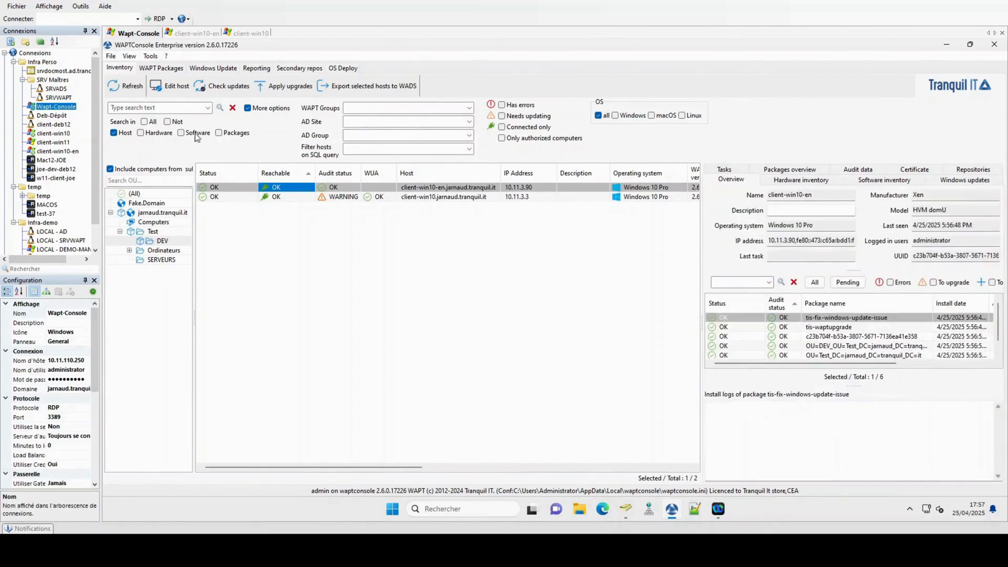
Step: Refresh client-win10 and filter its installed packages on '7' to view the tis-7zip install log
{"action": "left_click", "coordinate": [132, 86]}
{"action": "left_click", "coordinate": [731, 282]}
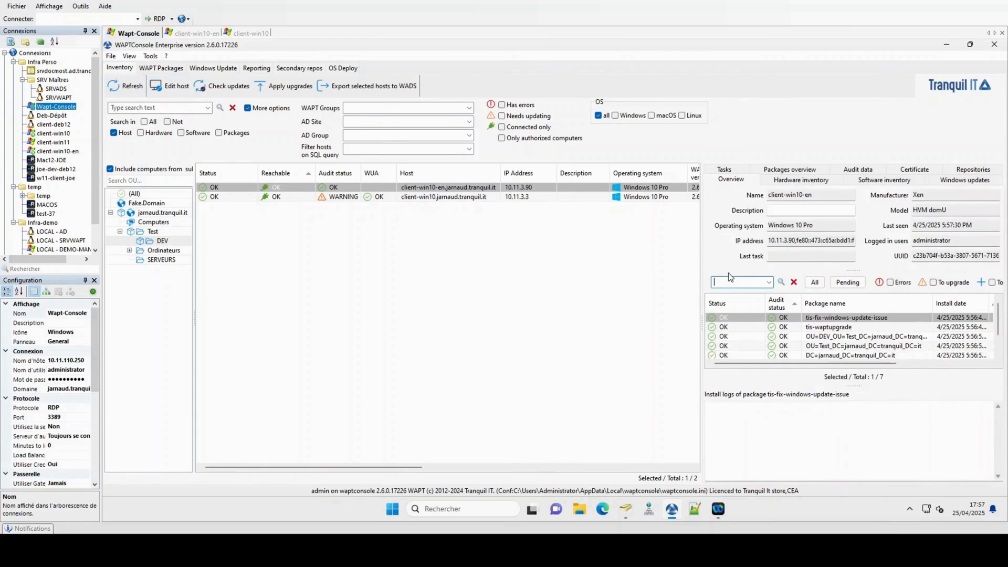
{"action": "type", "text": "7"}
{"action": "left_click", "coordinate": [827, 328]}
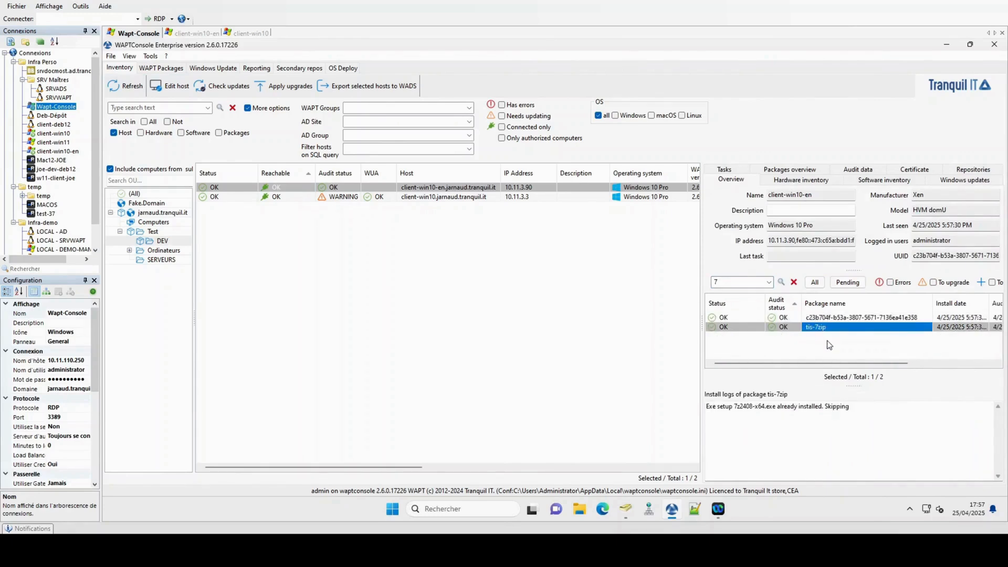
{"action": "left_click", "coordinate": [793, 282]}
{"action": "left_click", "coordinate": [731, 282]}
{"action": "type", "text": "7"}
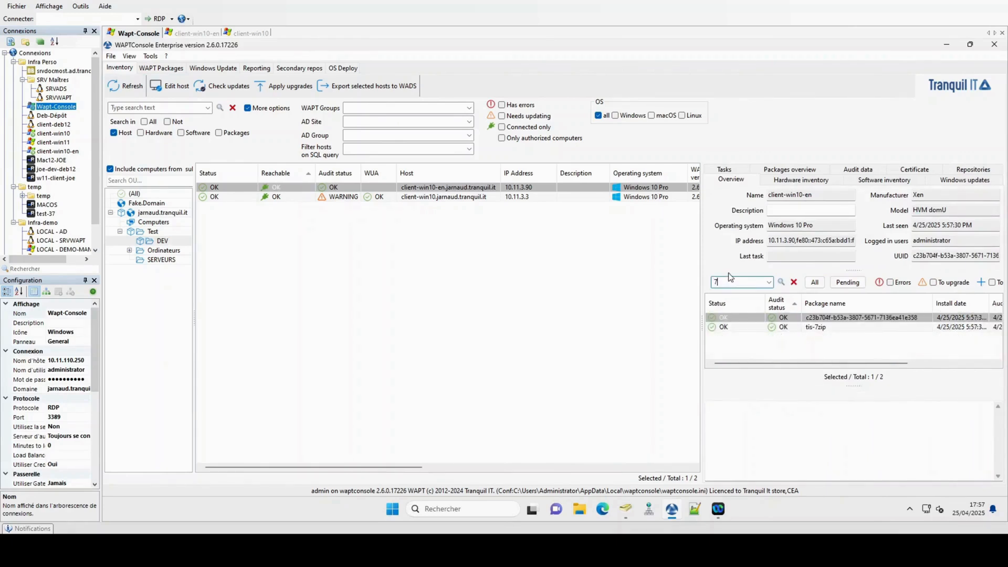
{"action": "left_click", "coordinate": [825, 328]}
Step: Check client-win10's inventory 'matu' property shows only PROD, then bring up the repository package list
{"action": "left_click", "coordinate": [281, 196]}
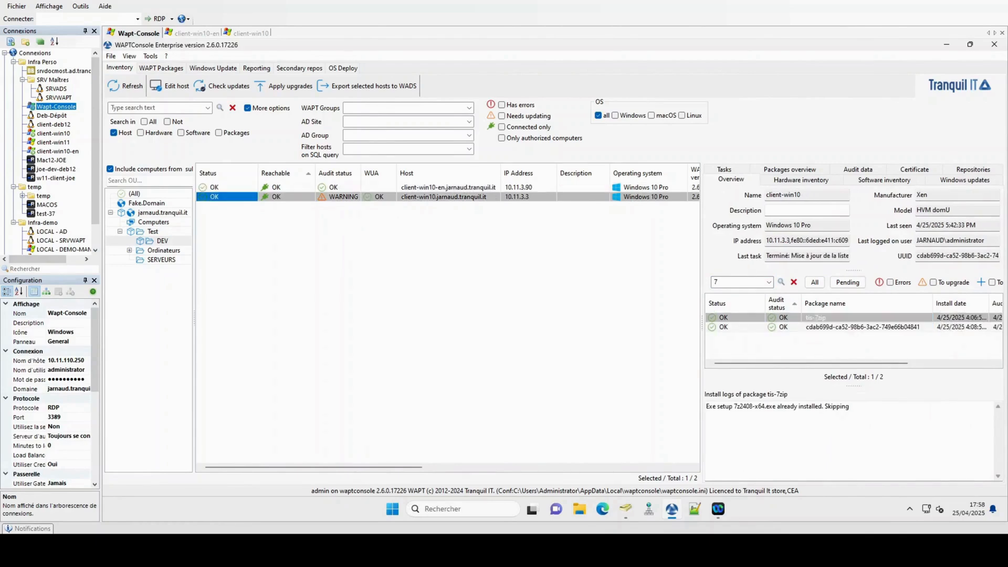
{"action": "left_click", "coordinate": [152, 69]}
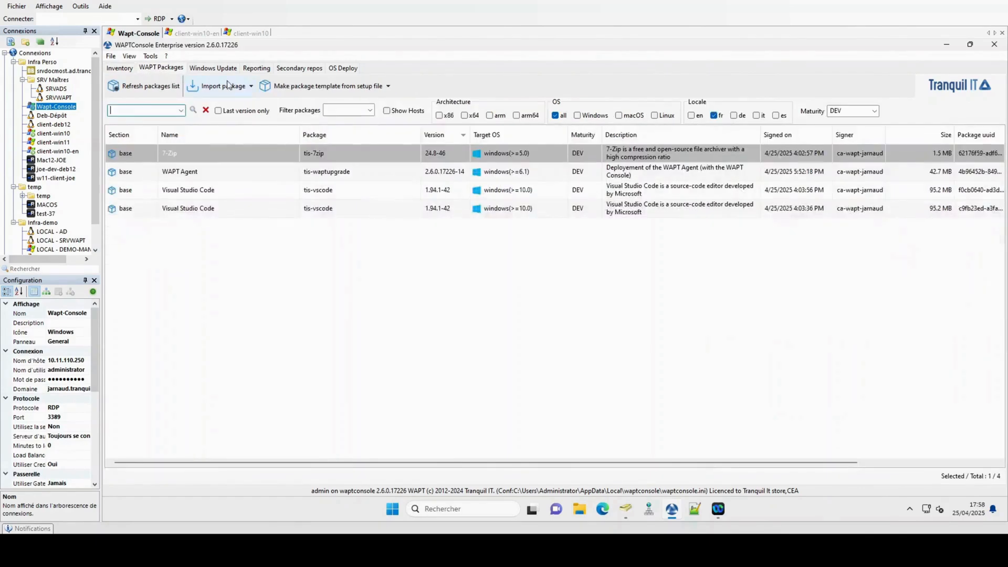
{"action": "left_click", "coordinate": [120, 69]}
{"action": "left_click", "coordinate": [782, 182]}
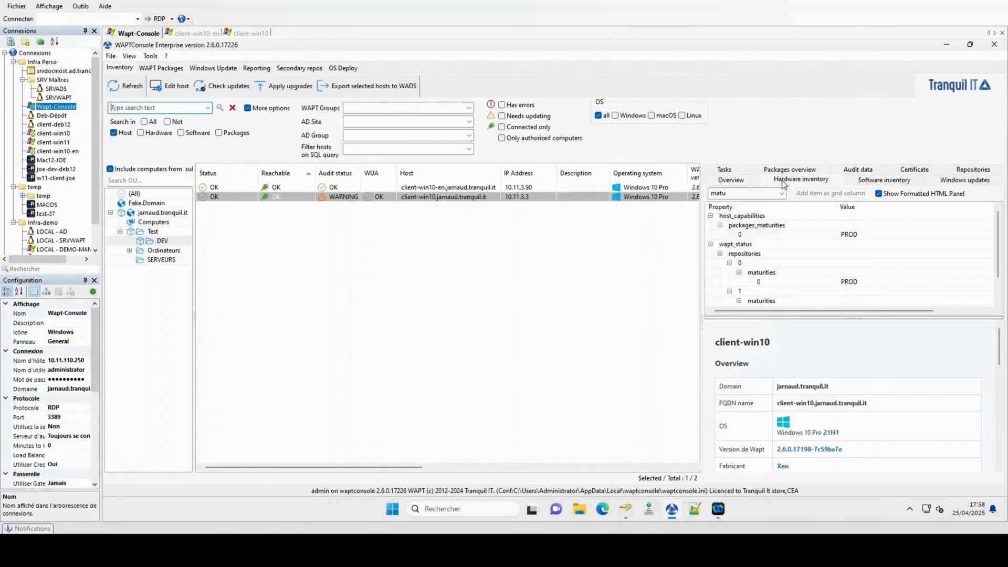
{"action": "left_click", "coordinate": [748, 194]}
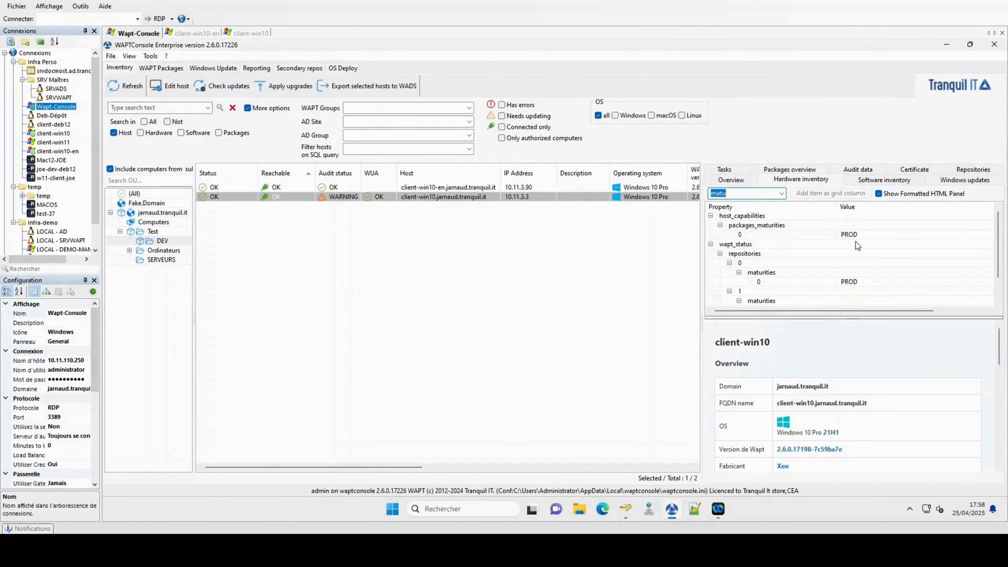
{"action": "left_click", "coordinate": [164, 70]}
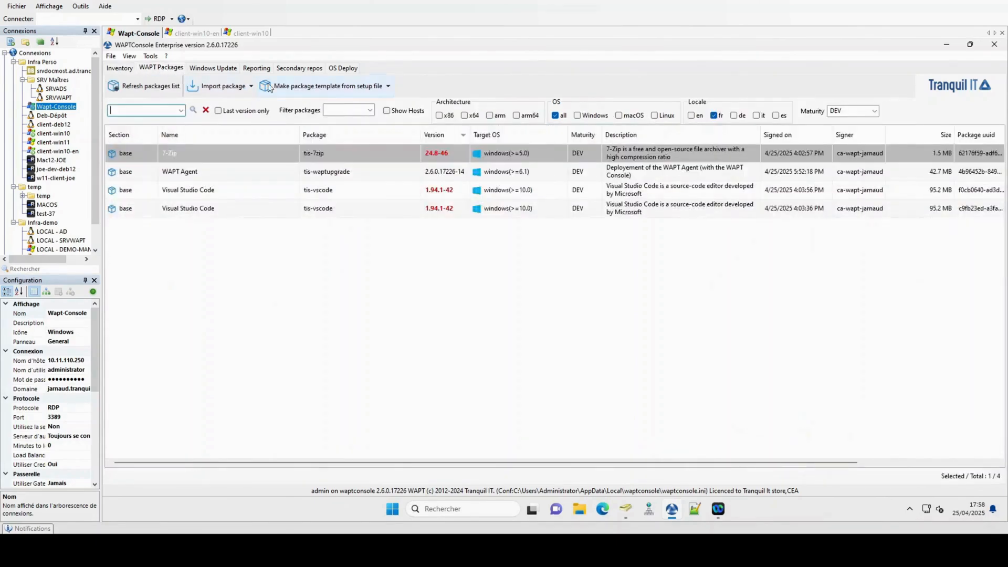
Step: Build configuration package tis-add-maturities-dev at PROD maturity with Maturities 'PROD,DEV' and save it
{"action": "left_click", "coordinate": [328, 87]}
{"action": "left_click", "coordinate": [302, 171]}
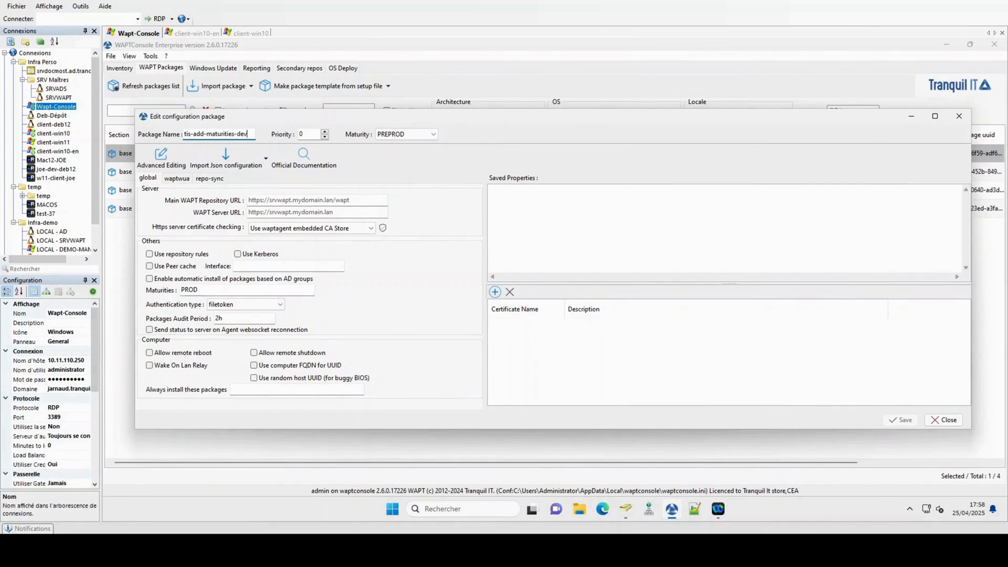
{"action": "left_click", "coordinate": [398, 134]}
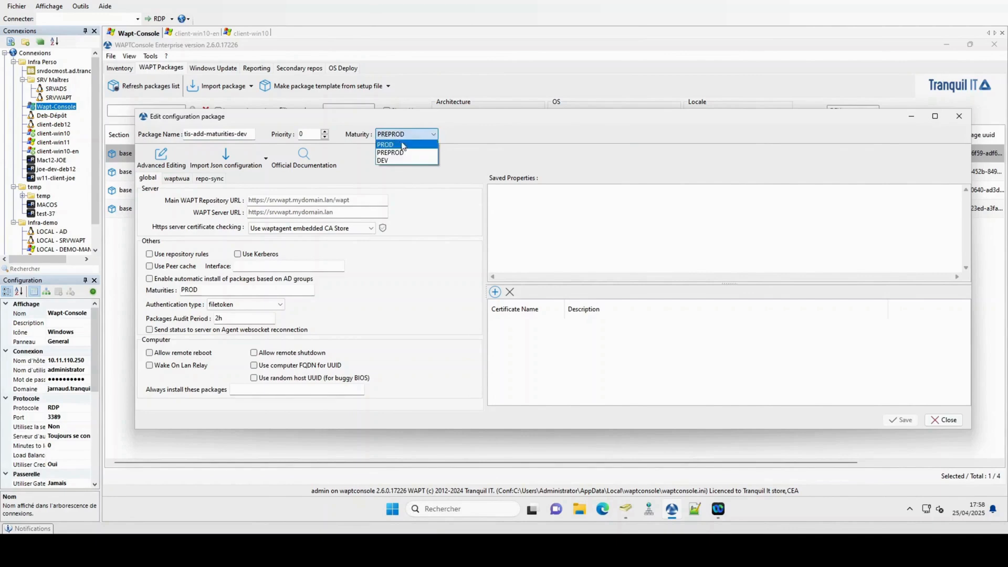
{"action": "left_click", "coordinate": [398, 145]}
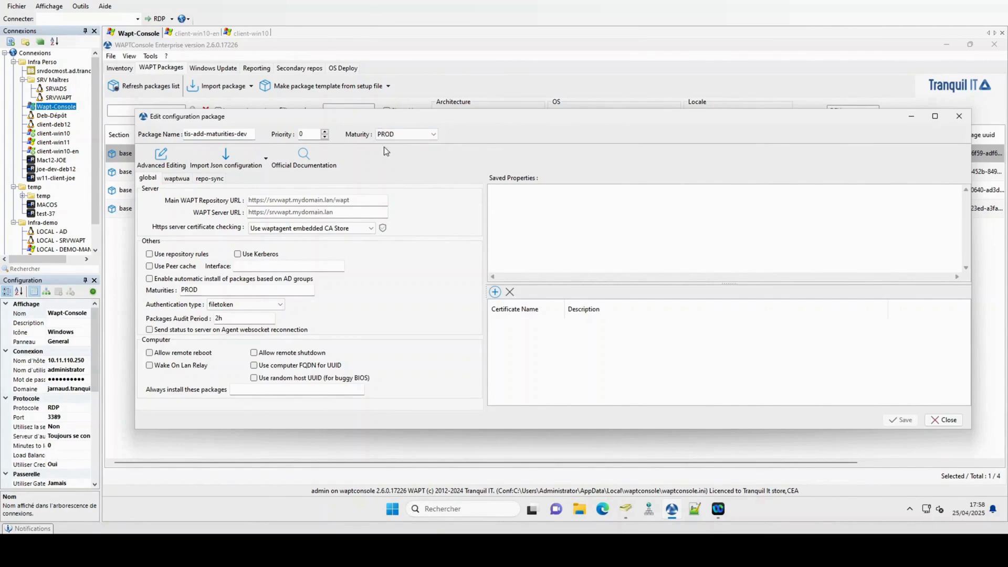
{"action": "left_click", "coordinate": [216, 291]}
{"action": "type", "text": ",DEV"}
{"action": "left_click", "coordinate": [492, 190]}
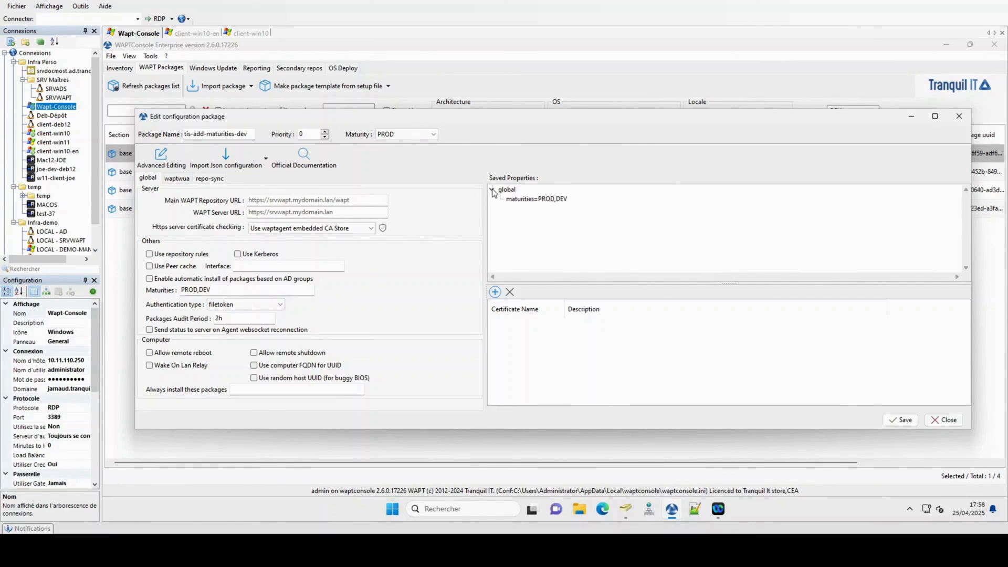
{"action": "left_click", "coordinate": [901, 420]}
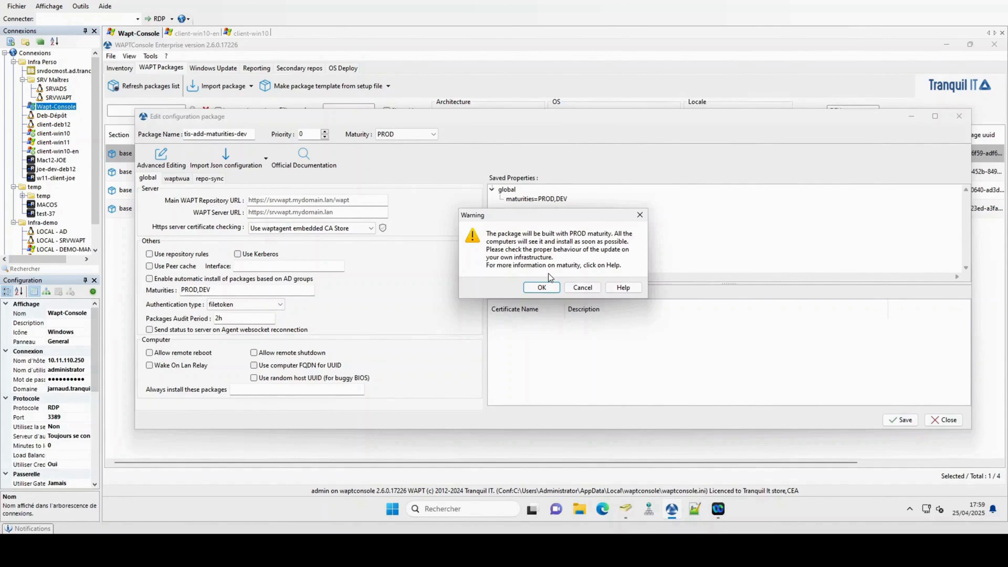
{"action": "left_click", "coordinate": [546, 290]}
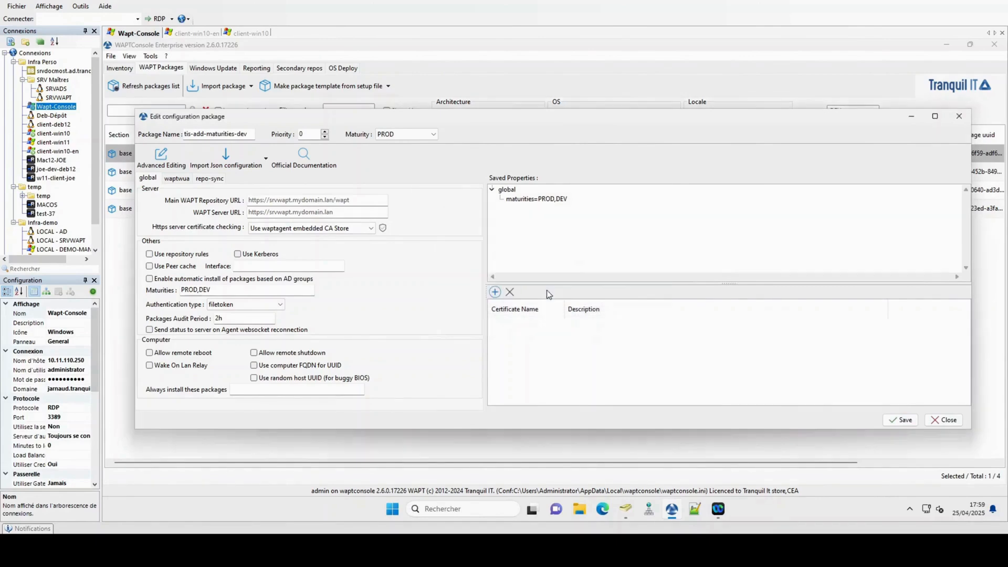
Step: Add tis-add-maturities-dev to client-win10's host package dependencies, then save and apply it
{"action": "left_click", "coordinate": [119, 69]}
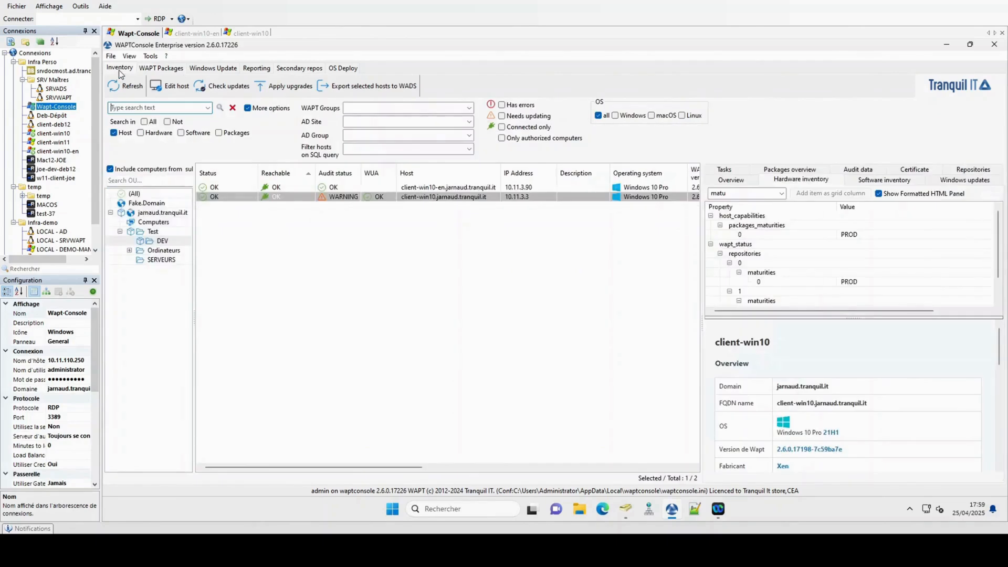
{"action": "right_click", "coordinate": [284, 197]}
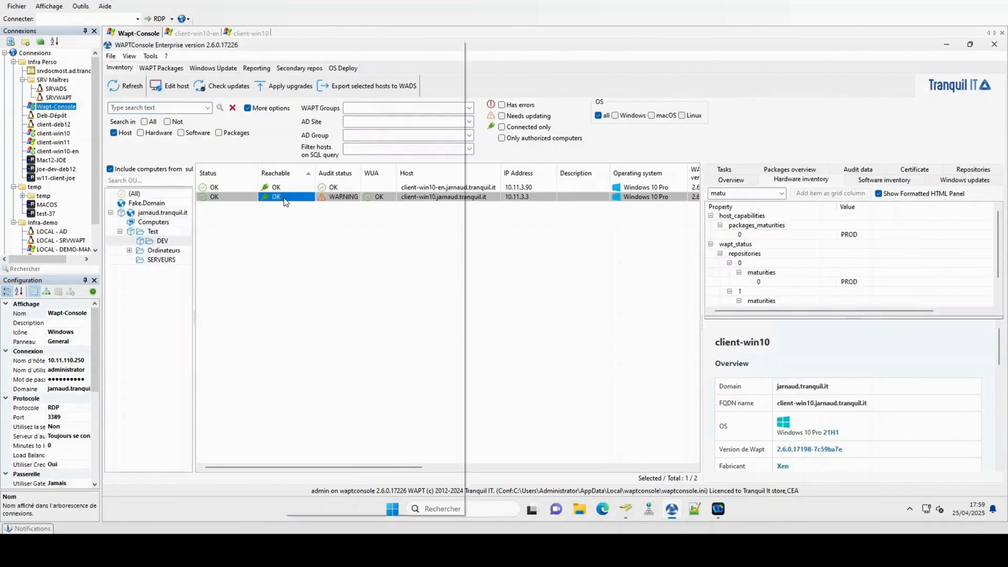
{"action": "left_click", "coordinate": [330, 59]}
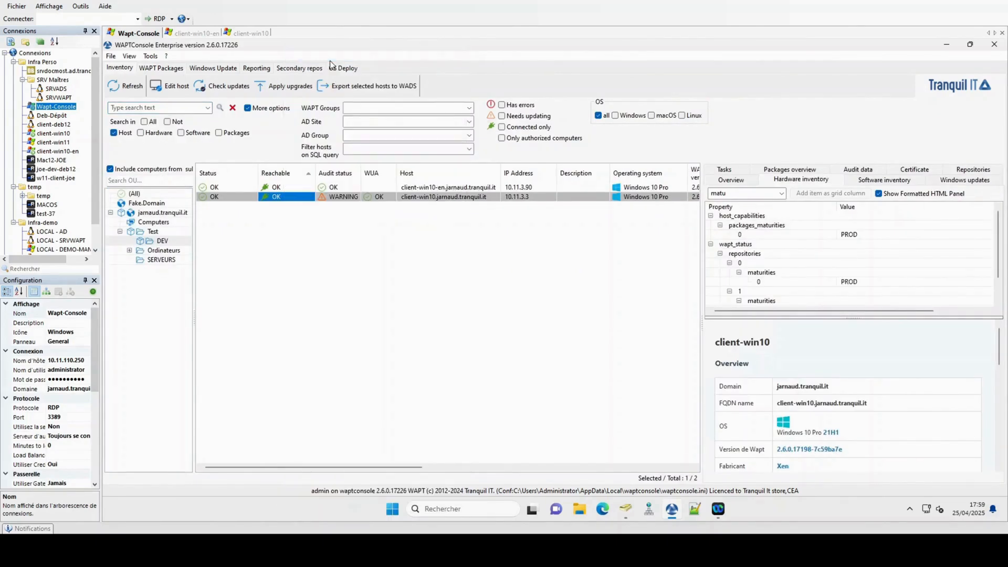
{"action": "left_click", "coordinate": [513, 135]}
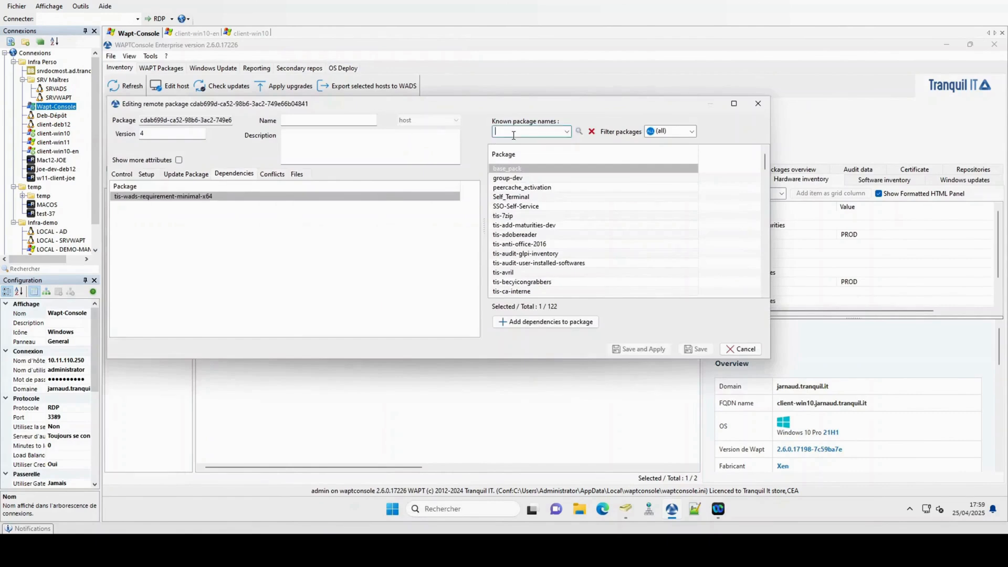
{"action": "type", "text": "add"}
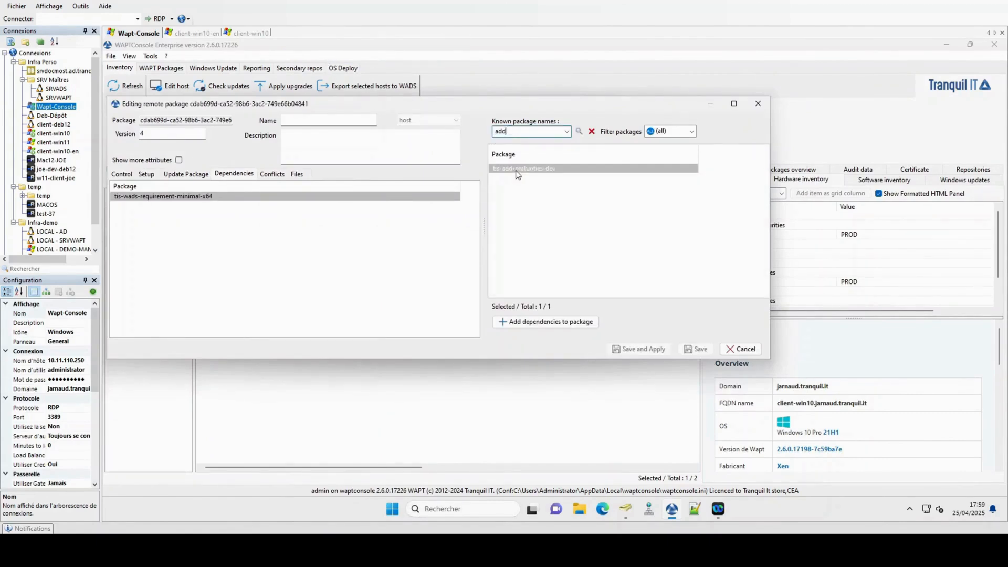
{"action": "left_click_drag", "start_coordinate": [518, 169], "coordinate": [348, 234]}
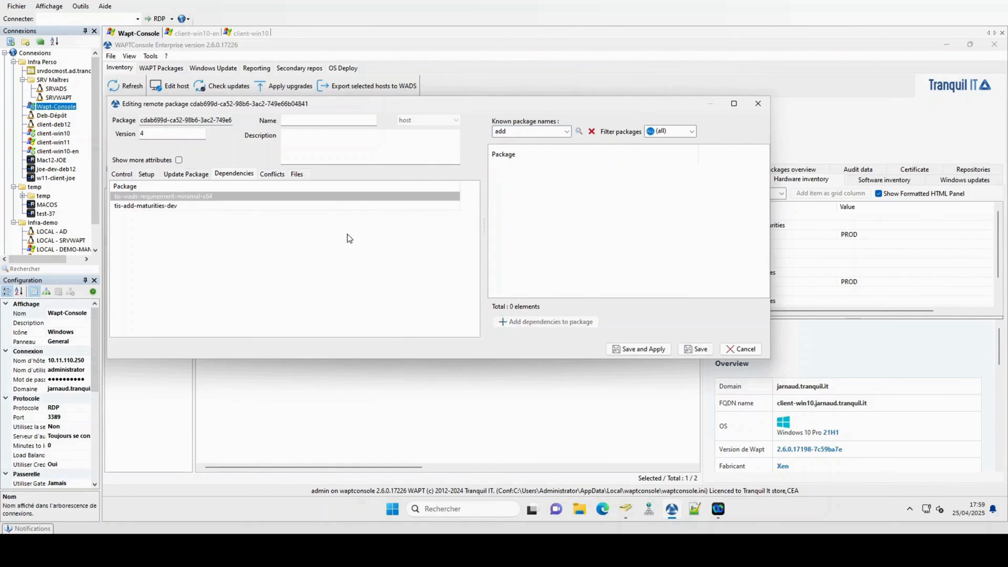
{"action": "left_click", "coordinate": [638, 351]}
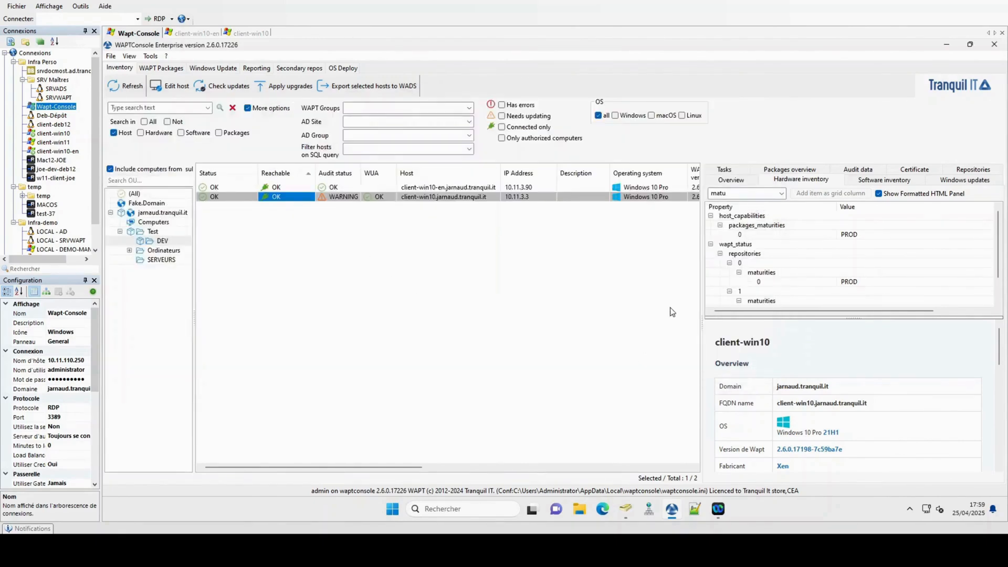
{"action": "left_click", "coordinate": [731, 180]}
Step: Check client-win10's task list shows tis-add-maturities-dev installed, then return to the package list
{"action": "left_click", "coordinate": [730, 171]}
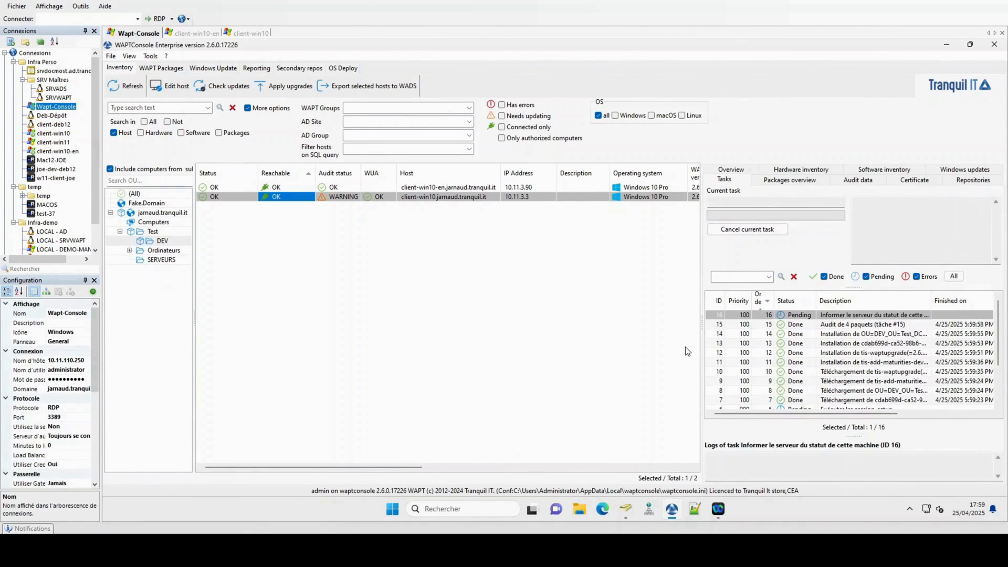
{"action": "left_click", "coordinate": [731, 170]}
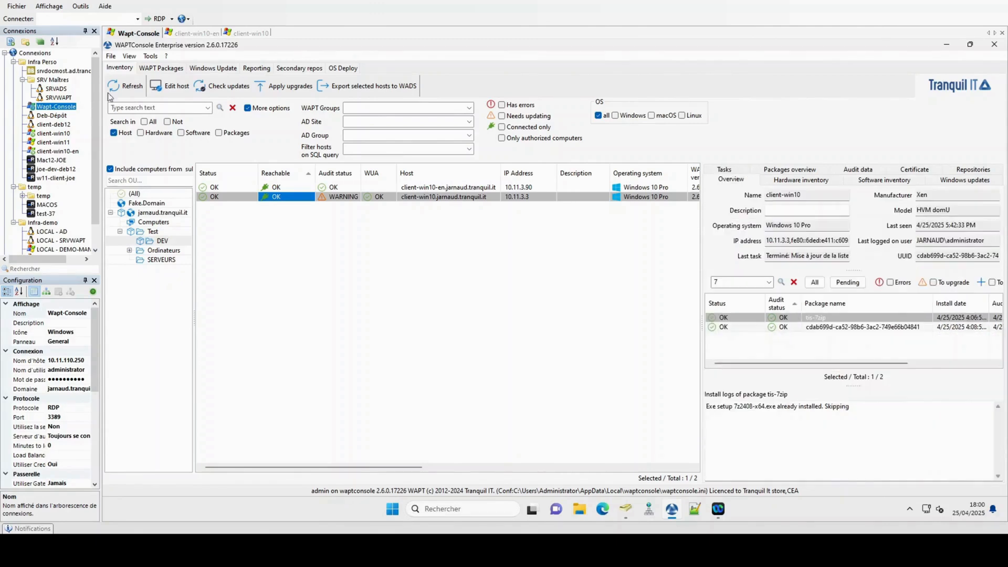
{"action": "left_click", "coordinate": [159, 68]}
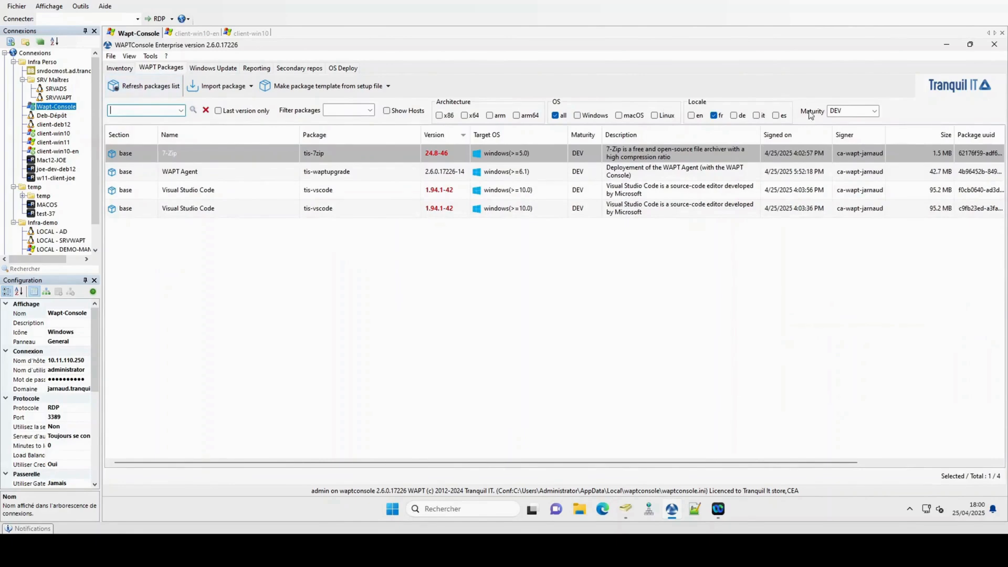
Step: List packages of all maturities, search 'vlc' and select the VLC media player package
{"action": "left_click", "coordinate": [845, 111]}
{"action": "left_click", "coordinate": [869, 114]}
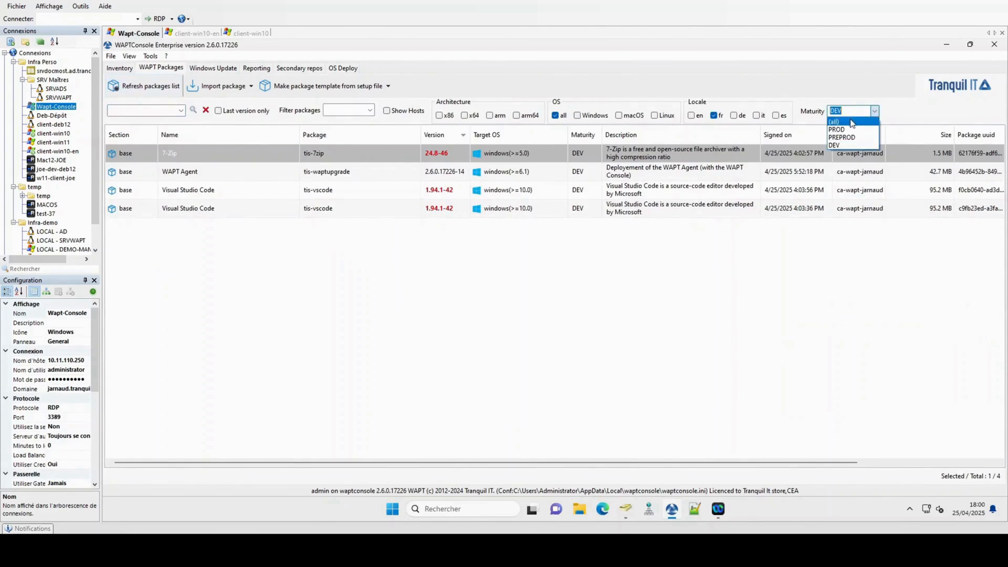
{"action": "left_click", "coordinate": [850, 122]}
{"action": "left_click", "coordinate": [144, 110]}
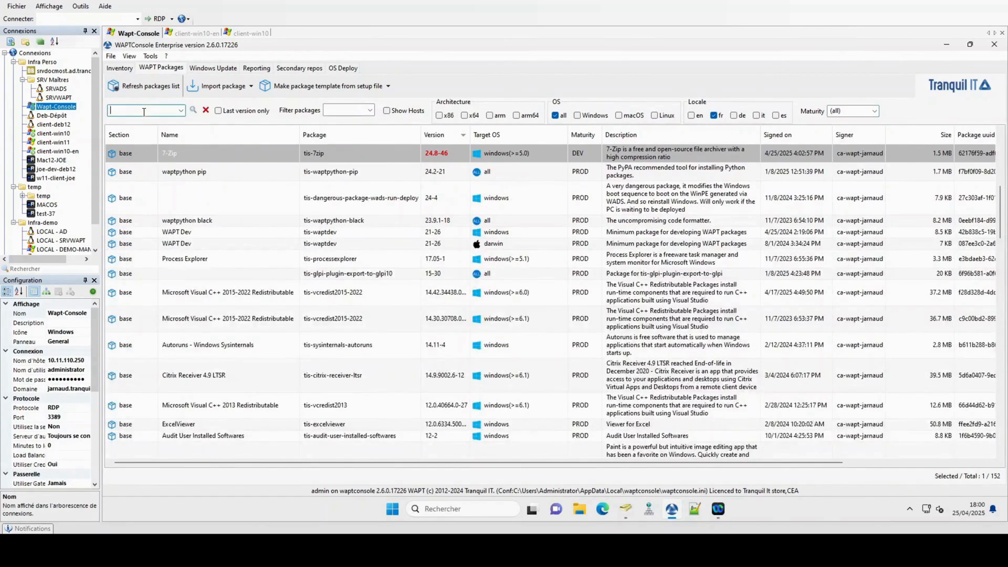
{"action": "type", "text": "vlc"}
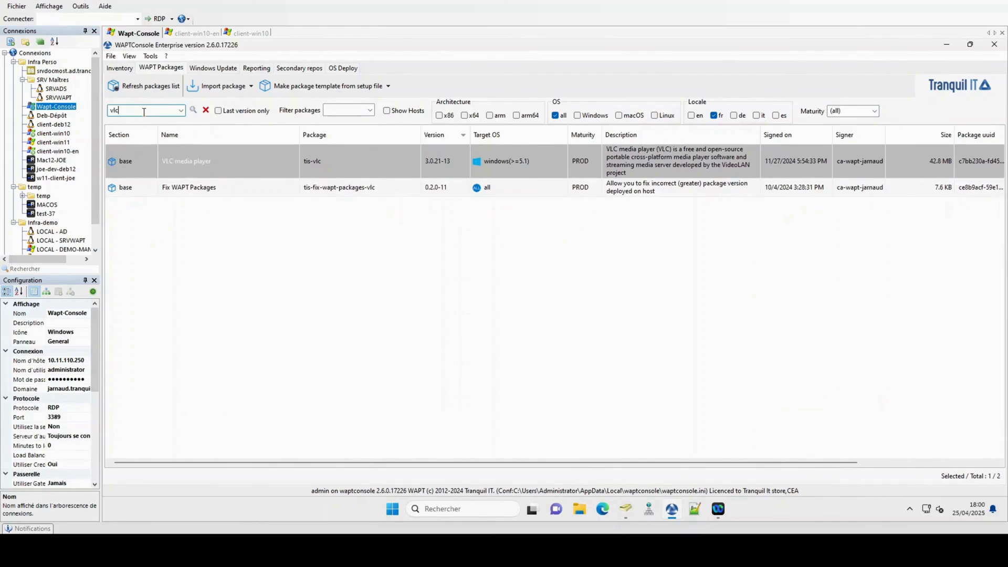
{"action": "left_click", "coordinate": [228, 155]}
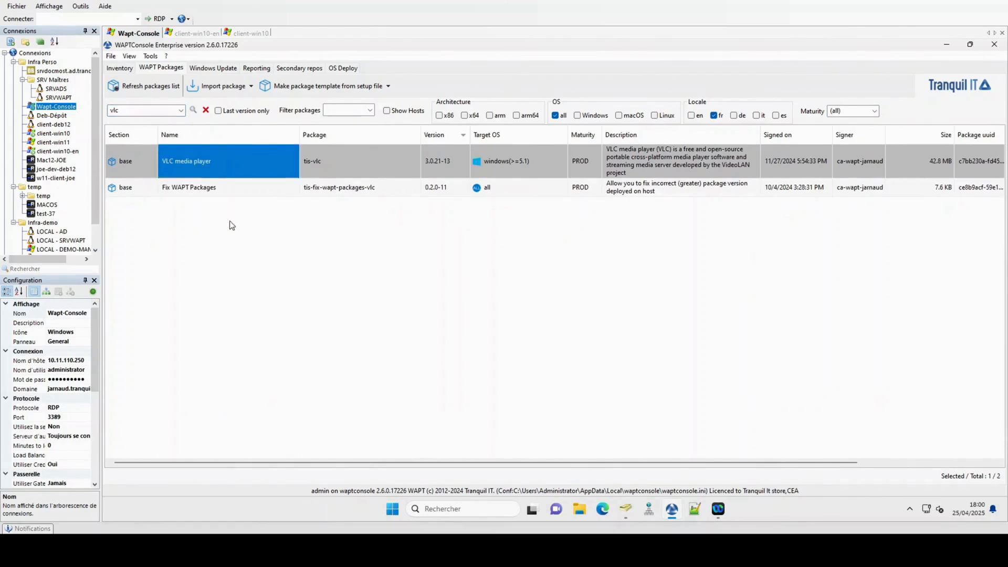
{"action": "key", "text": "ctrl+v"}
{"action": "left_click", "coordinate": [247, 199]}
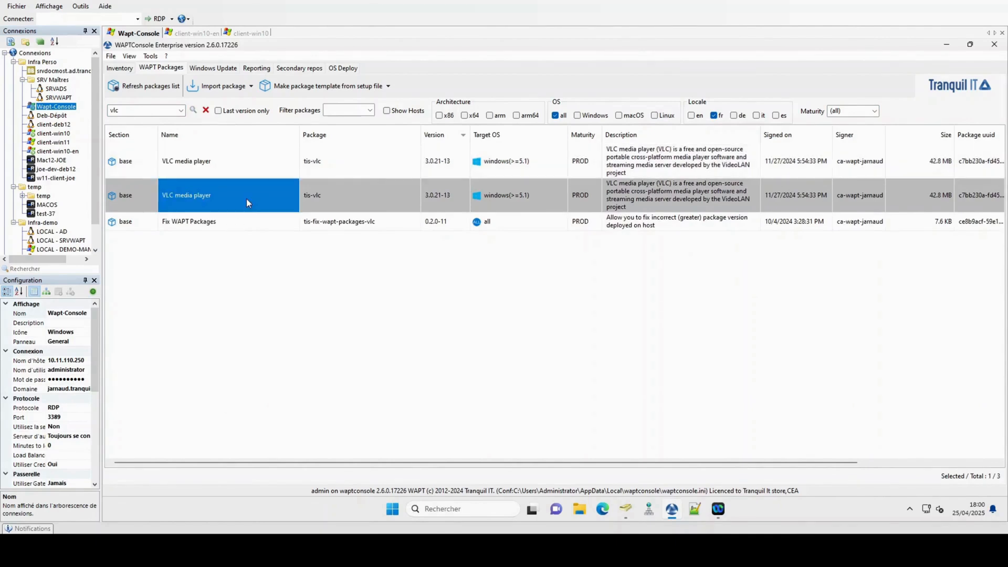
Step: Change the tis-vlc package's maturity from PROD to DEV
{"action": "right_click", "coordinate": [248, 202]}
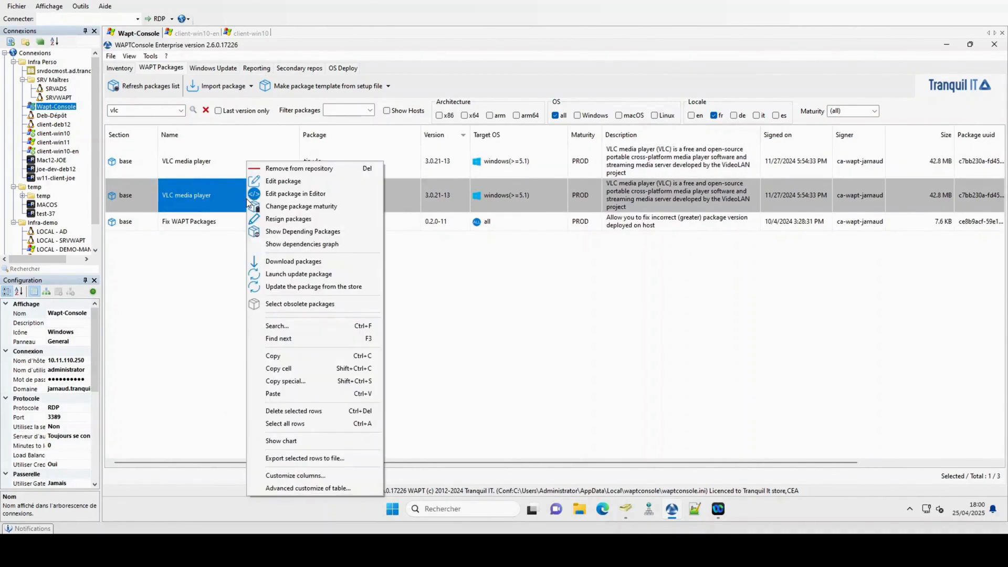
{"action": "left_click", "coordinate": [284, 207]}
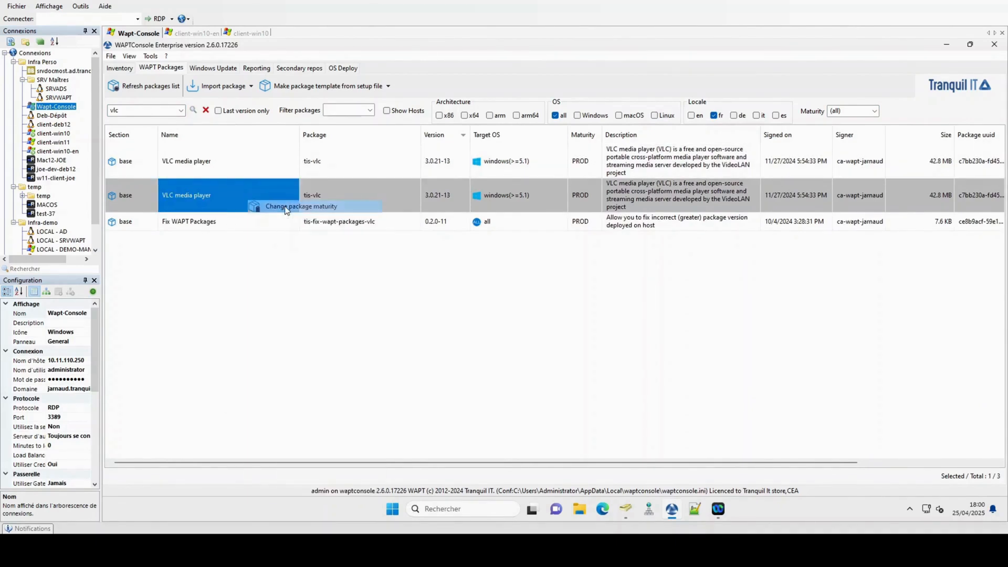
{"action": "left_click", "coordinate": [848, 174]}
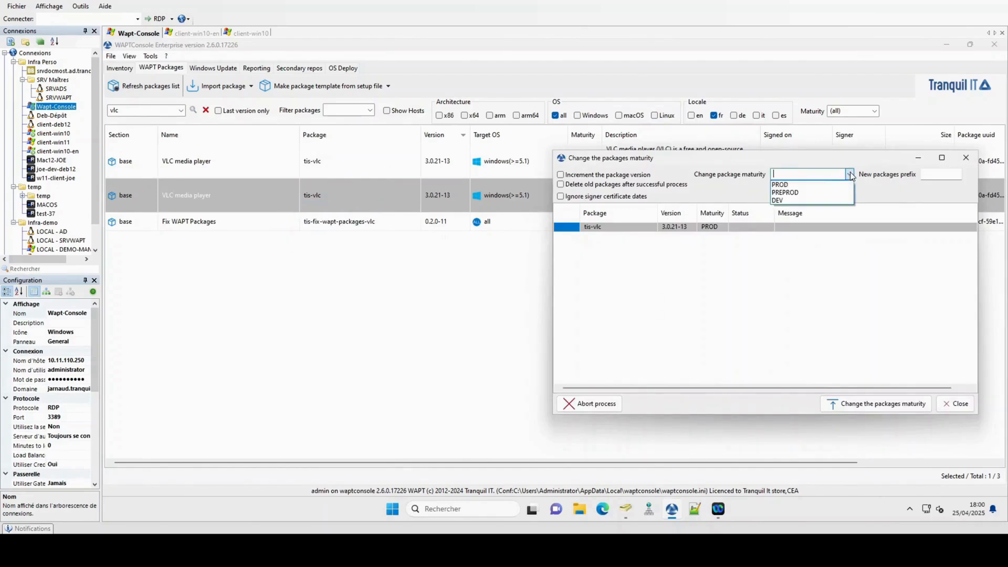
{"action": "left_click", "coordinate": [789, 201]}
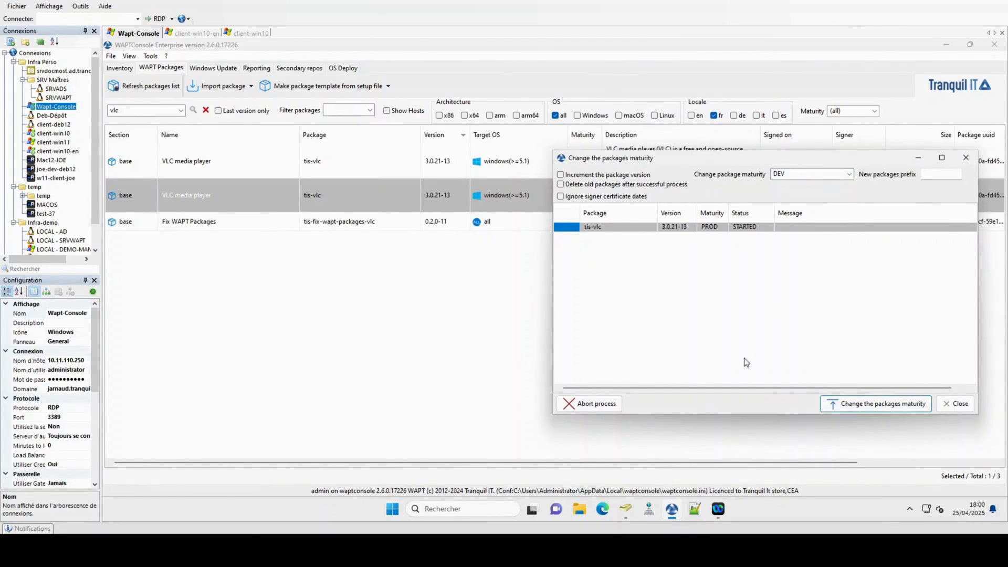
{"action": "left_click", "coordinate": [964, 406]}
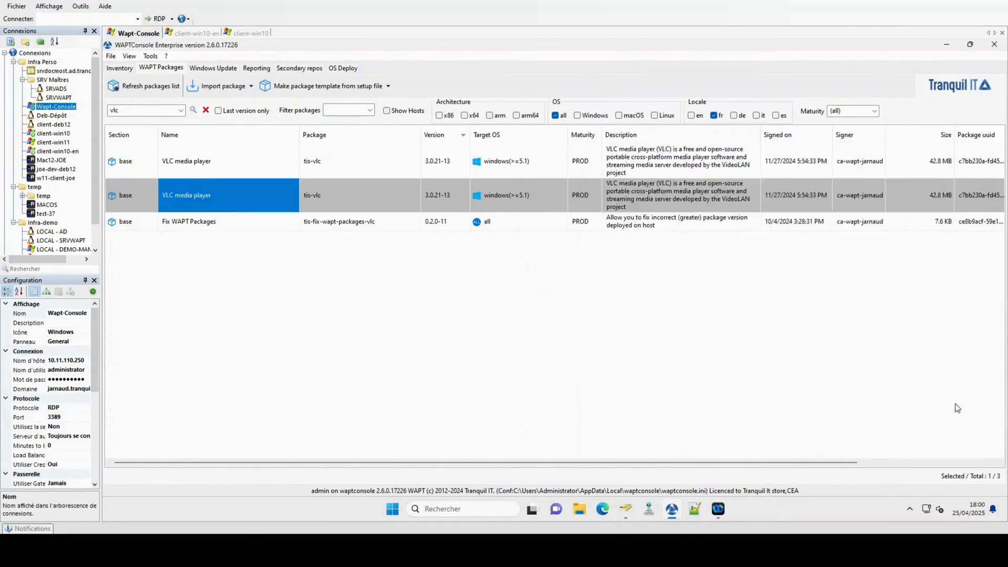
Step: Filter the repository to DEV maturity to confirm the new tis-vlc 3.0.21-13 copy, then clear the search
{"action": "left_click", "coordinate": [564, 198]}
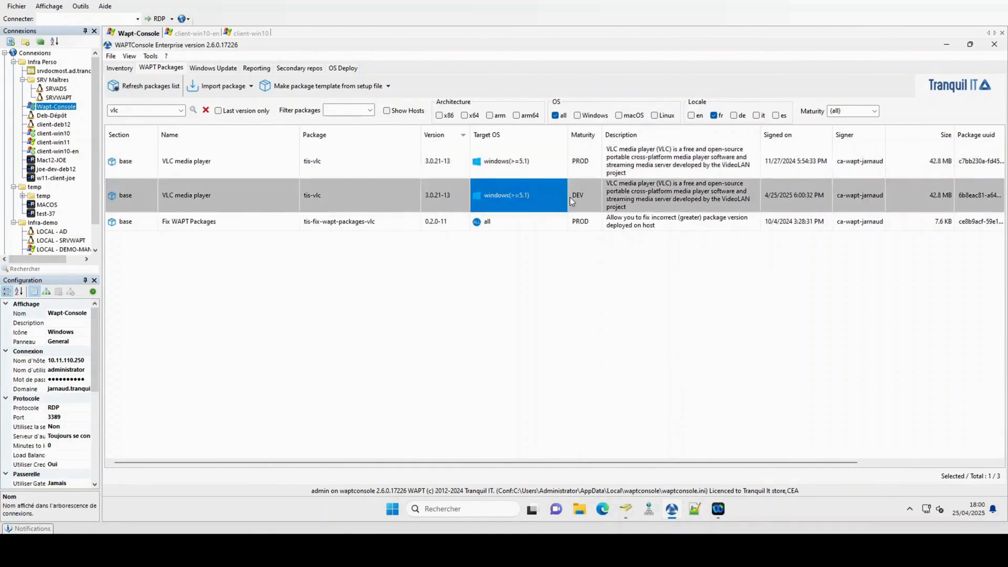
{"action": "left_click", "coordinate": [874, 111]}
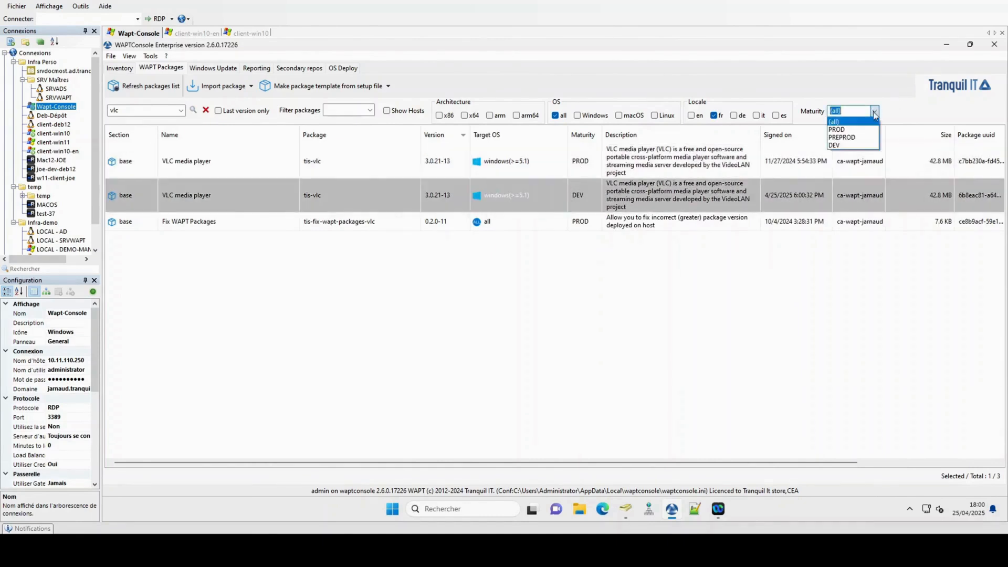
{"action": "left_click", "coordinate": [842, 147]}
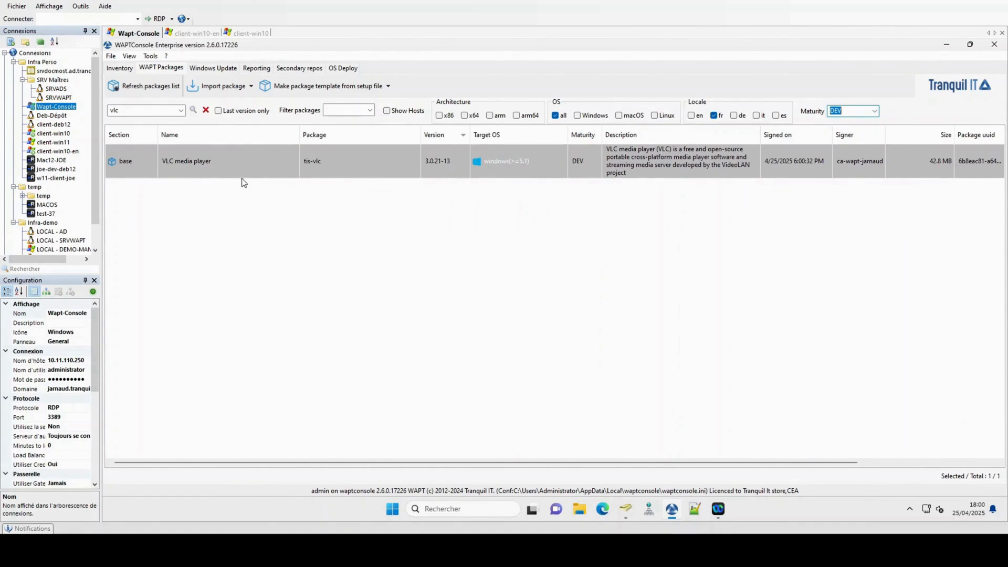
{"action": "left_click", "coordinate": [206, 109]}
{"action": "left_click", "coordinate": [120, 68]}
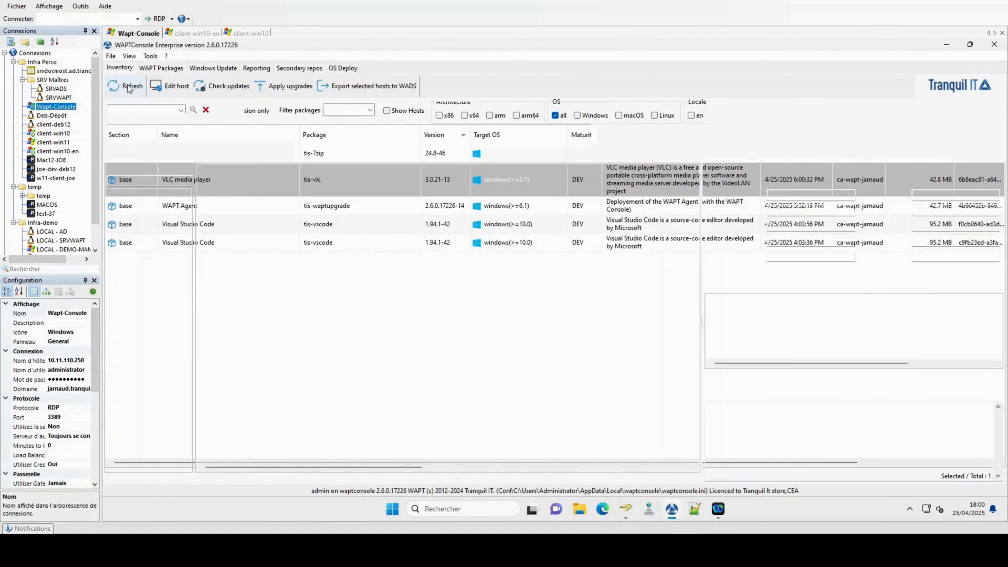
Step: Add tis-vlc to client-win10's host package dependencies, then save and apply it
{"action": "left_click", "coordinate": [329, 189]}
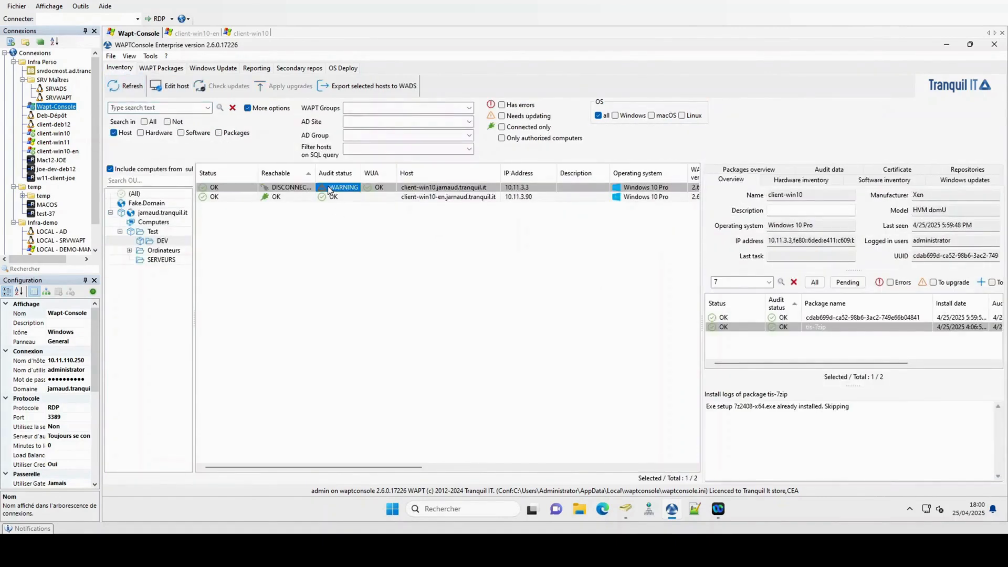
{"action": "right_click", "coordinate": [330, 188]}
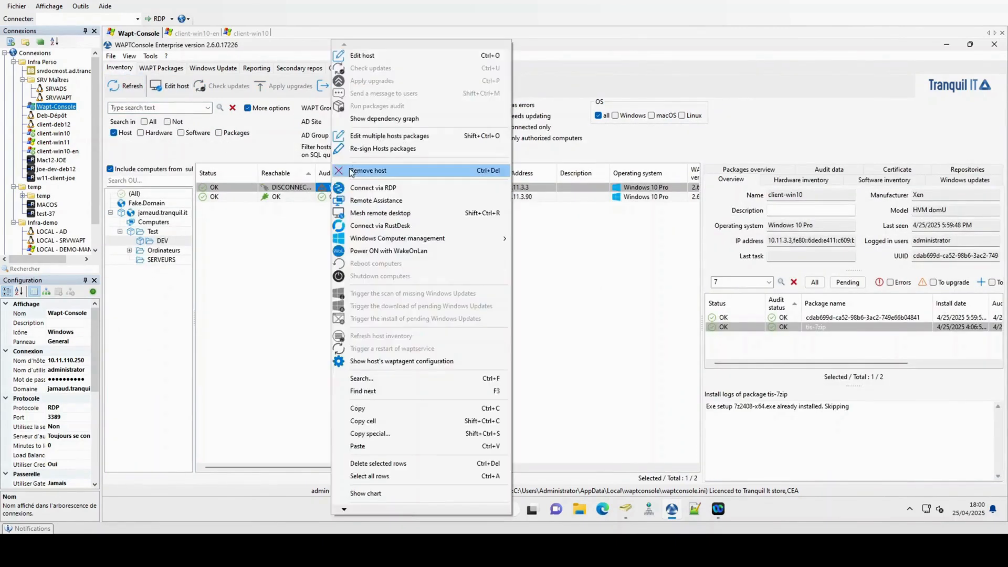
{"action": "left_click", "coordinate": [302, 207]}
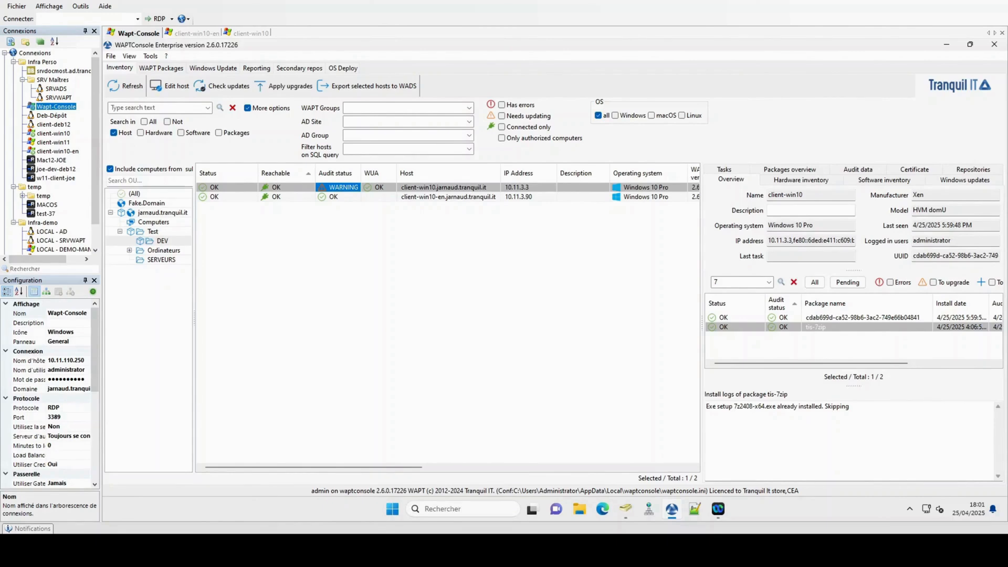
{"action": "right_click", "coordinate": [286, 188]}
{"action": "left_click", "coordinate": [331, 57]}
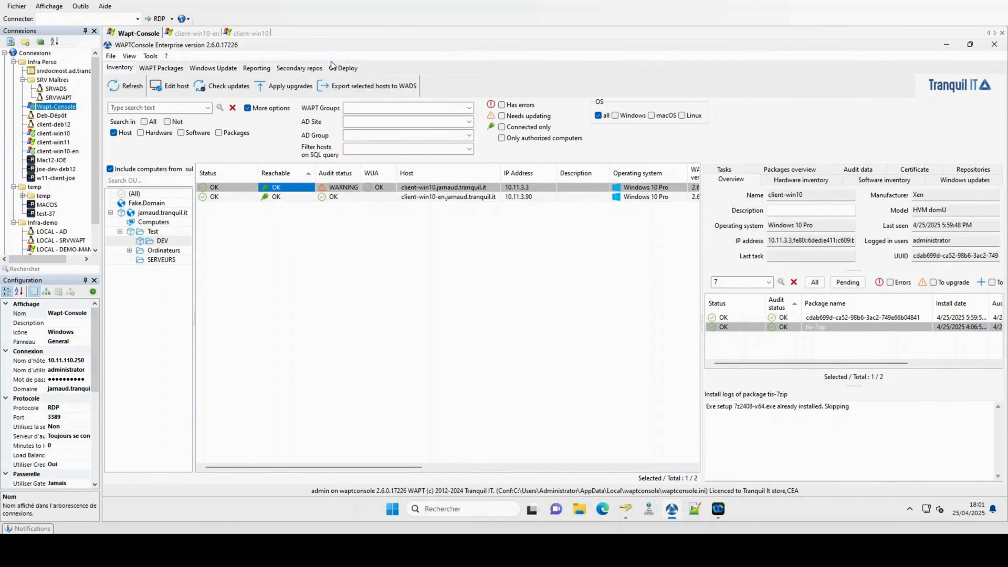
{"action": "left_click", "coordinate": [521, 131]}
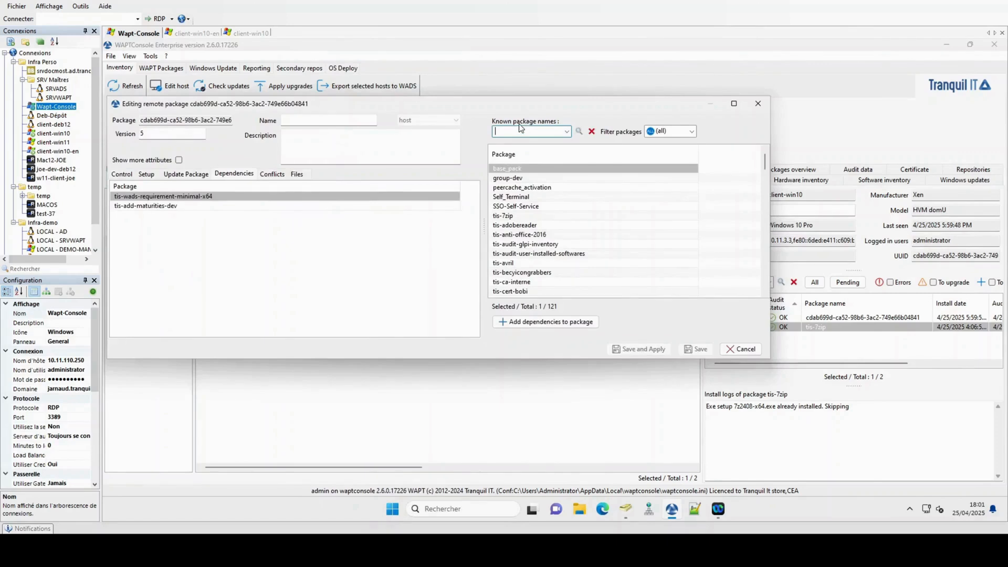
{"action": "type", "text": "vlc"}
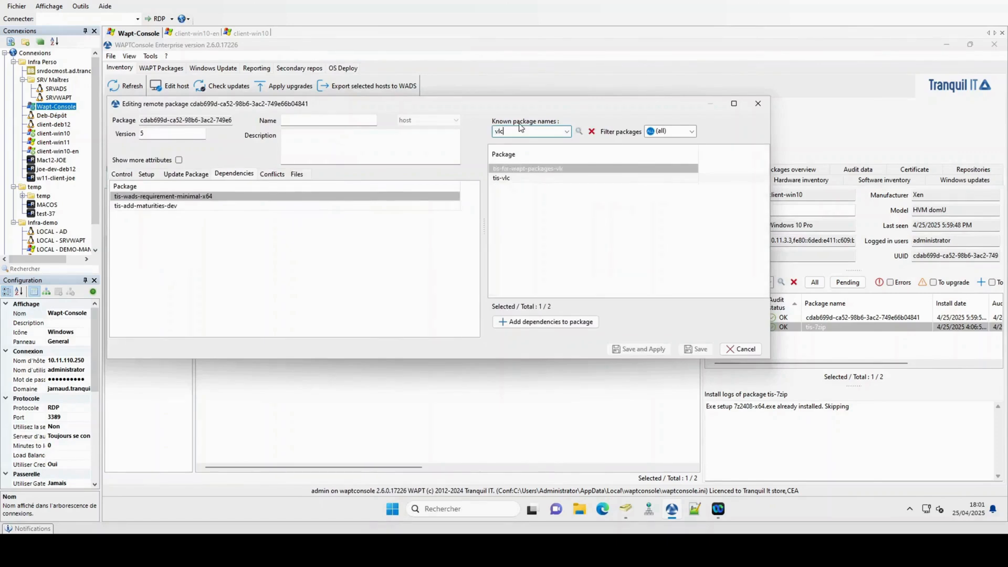
{"action": "left_click_drag", "start_coordinate": [517, 179], "coordinate": [420, 215]}
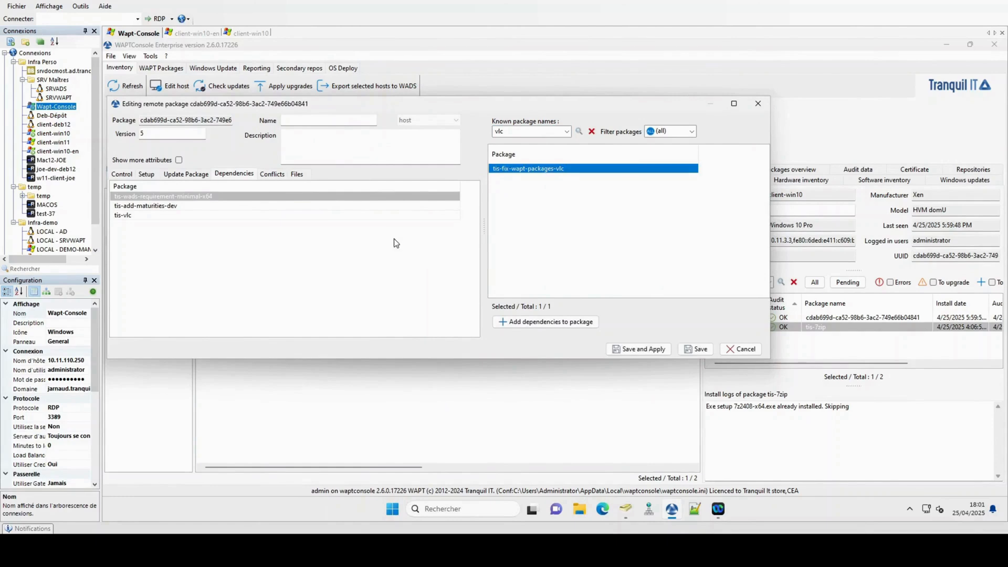
{"action": "left_click", "coordinate": [645, 349]}
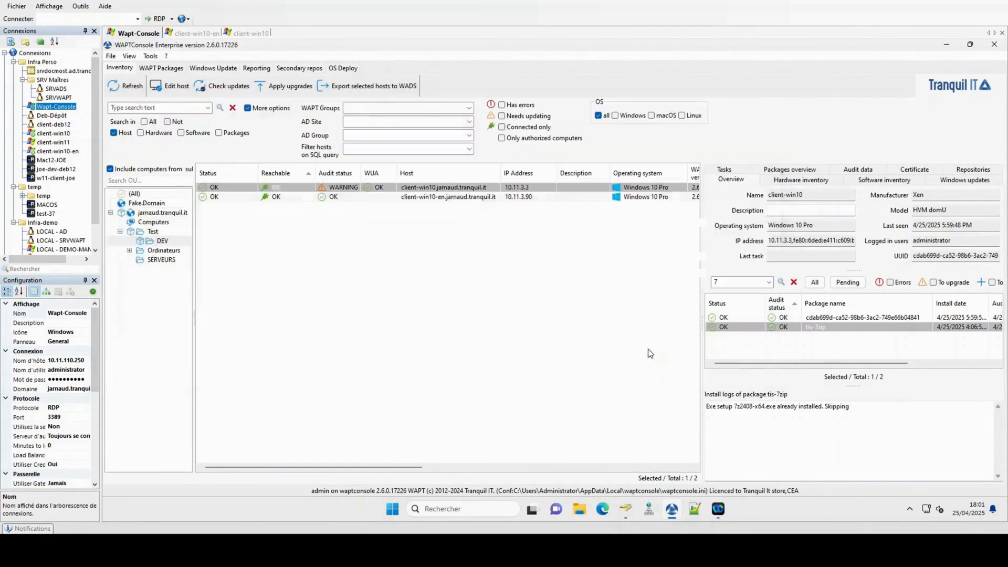
Step: Watch client-win10's tis-vlc 3.0.21-13 task through download, install and audit, checking its logs
{"action": "left_click", "coordinate": [739, 169]}
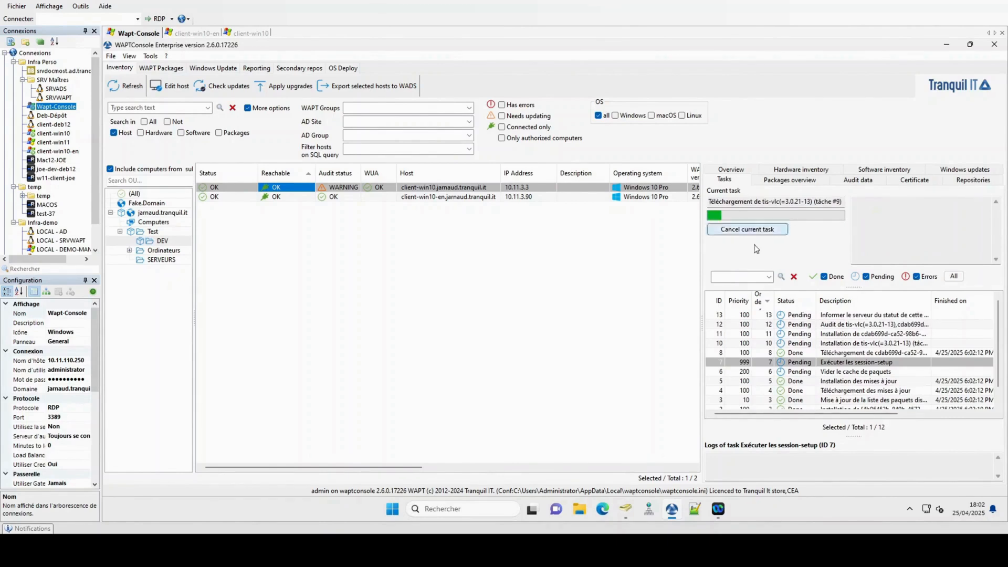
{"action": "left_click", "coordinate": [842, 343]}
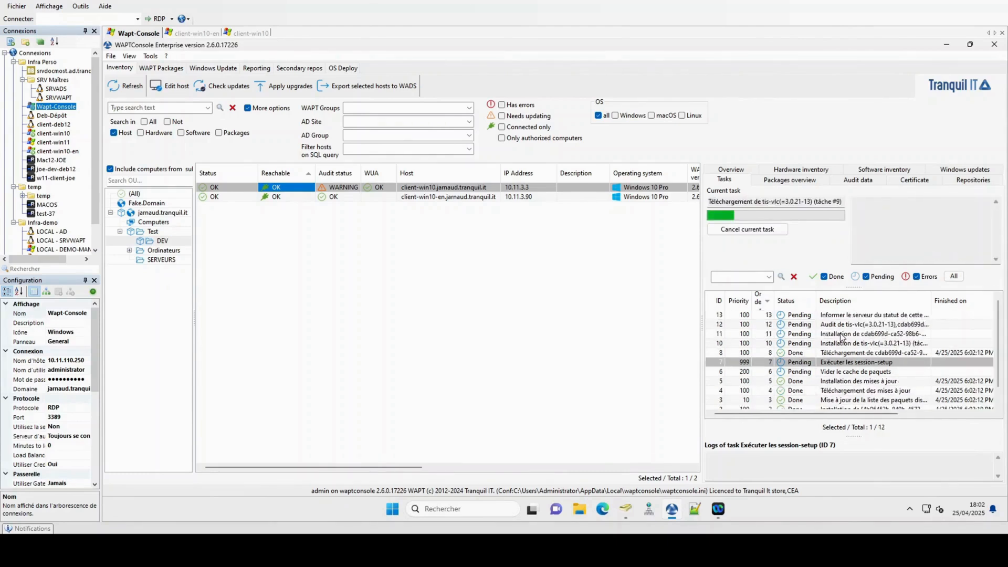
{"action": "left_click", "coordinate": [820, 343]}
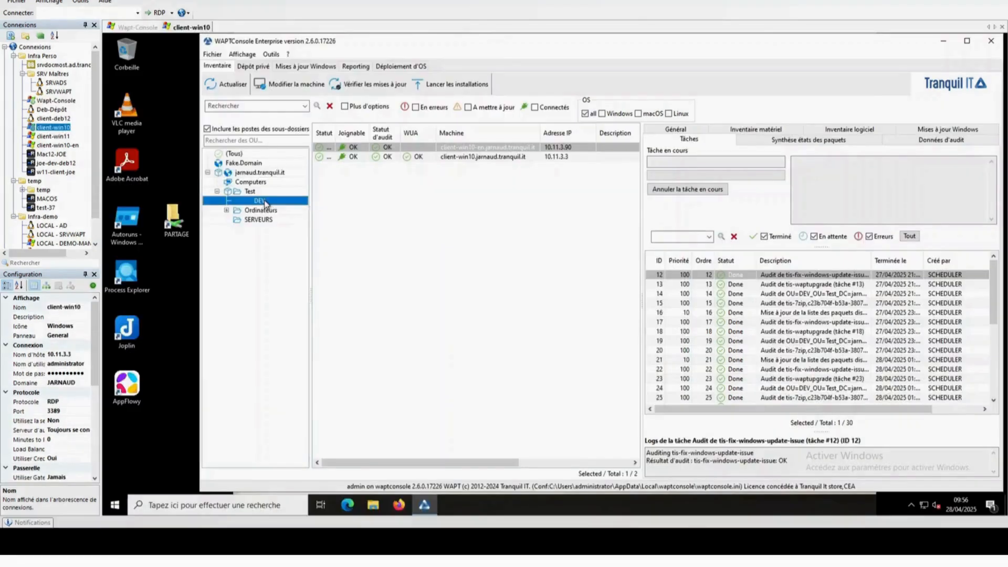
Step: Add tis-add-maturities-dev to the DEV OU package's dependencies alongside tis-waptupgrade and build-upload it
{"action": "right_click", "coordinate": [262, 200]}
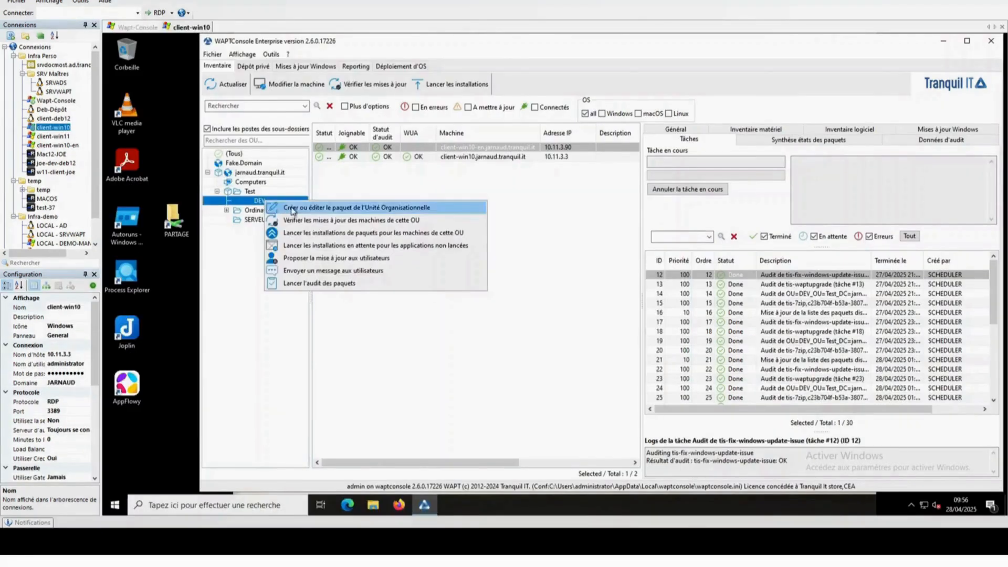
{"action": "left_click", "coordinate": [293, 206]}
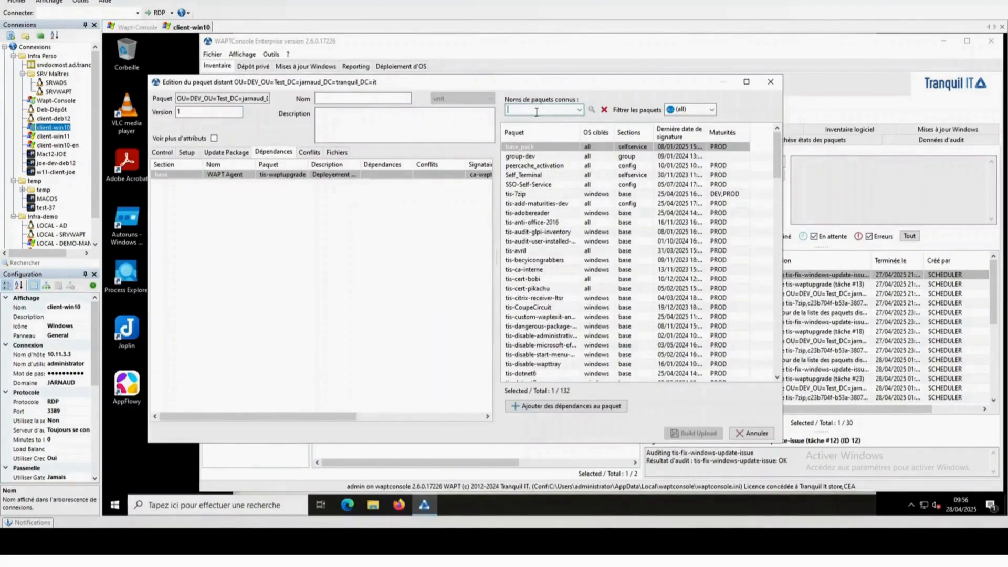
{"action": "type", "text": "dev"}
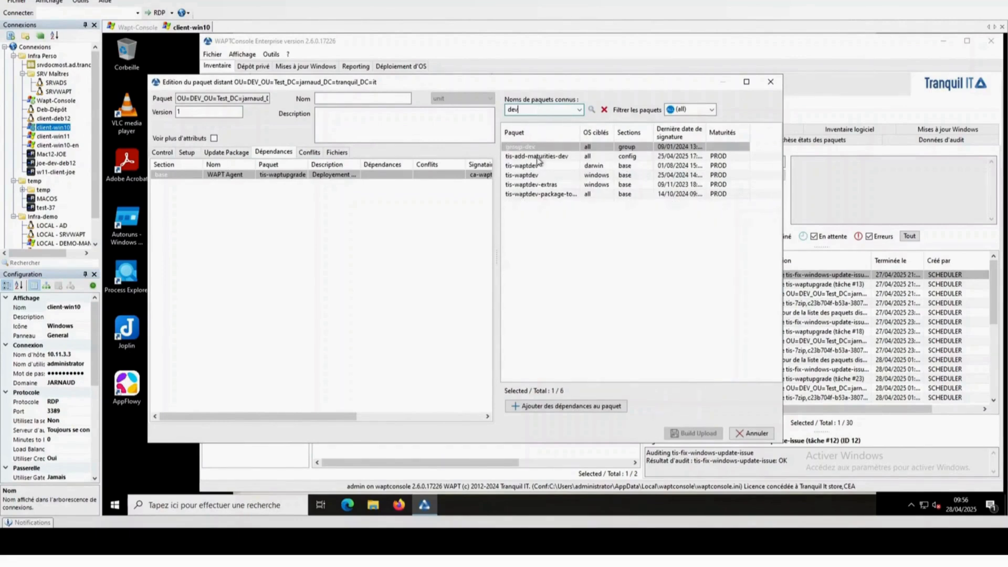
{"action": "left_click", "coordinate": [538, 156]}
{"action": "left_click_drag", "start_coordinate": [538, 160], "coordinate": [331, 231]}
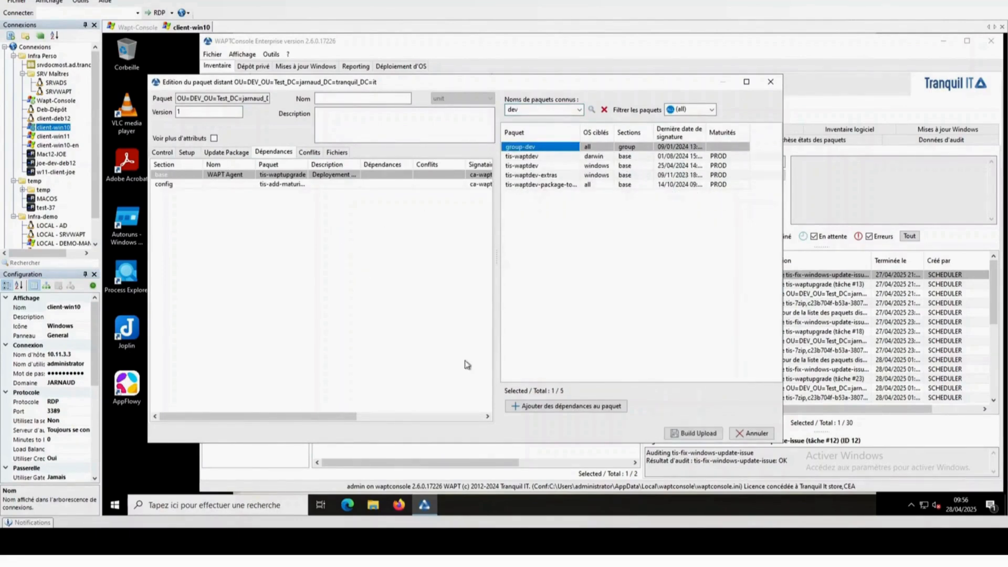
{"action": "left_click", "coordinate": [680, 435]}
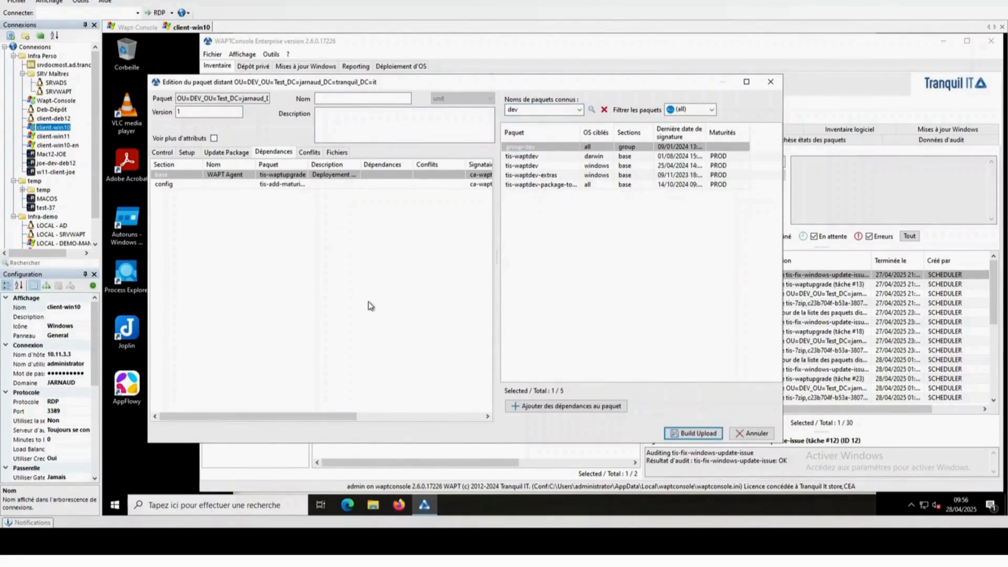